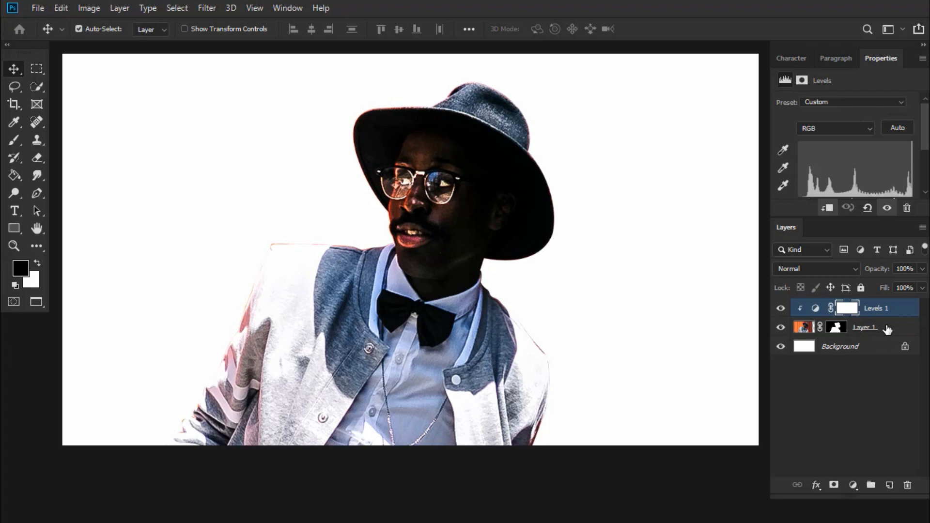
- Add a clipped Hue/Saturation adjustment directly above Layer 1 and set its saturation to -100
left_click(887, 329)
left_click(853, 485)
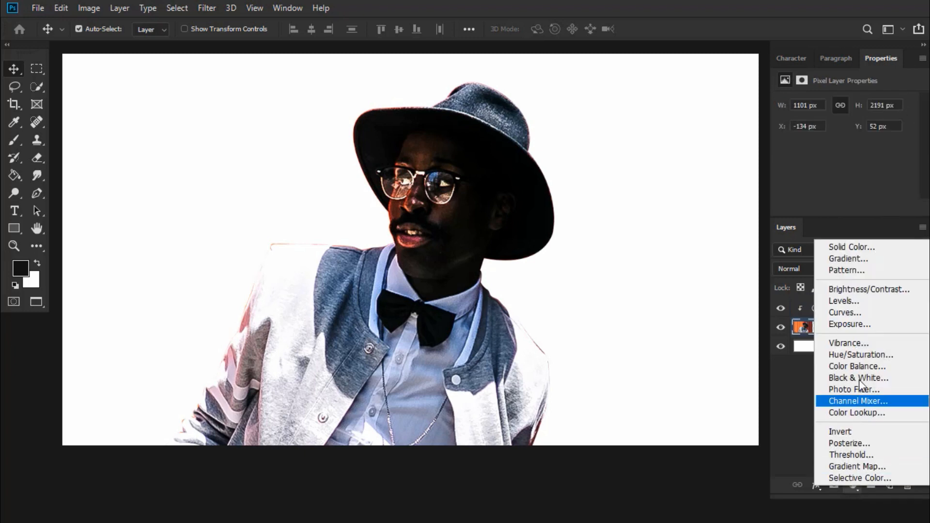
left_click(862, 355)
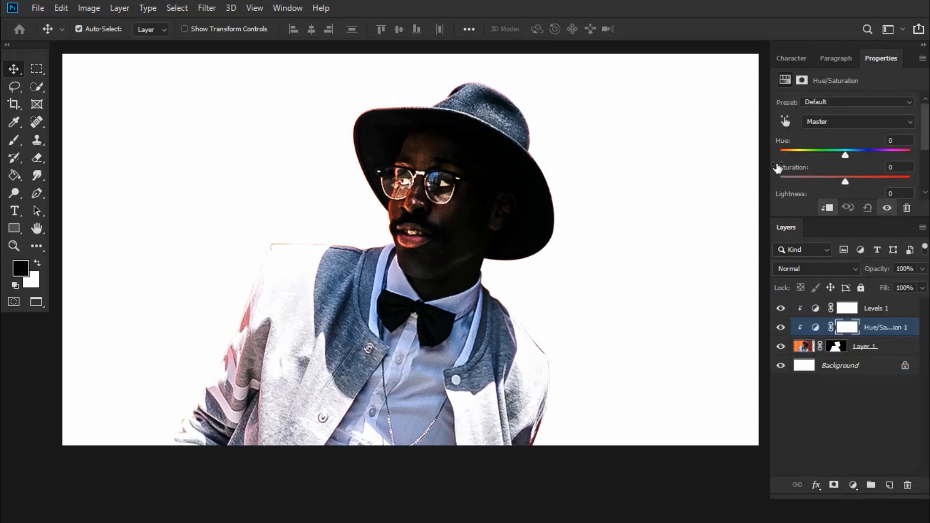
left_click_drag(843, 185, 750, 185)
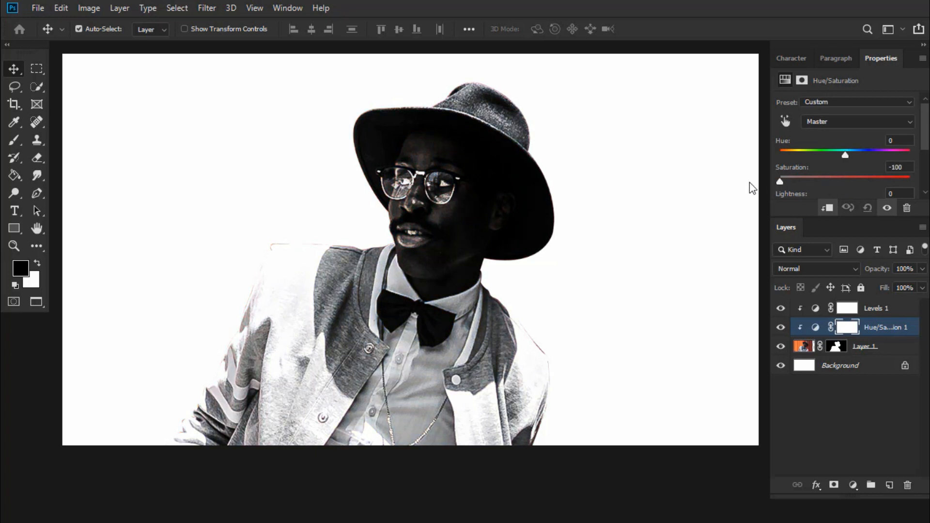
- Duplicate Layer 1 together with its mask, keeping the adjustments clipped to the copy
left_click(836, 406)
left_click(868, 354)
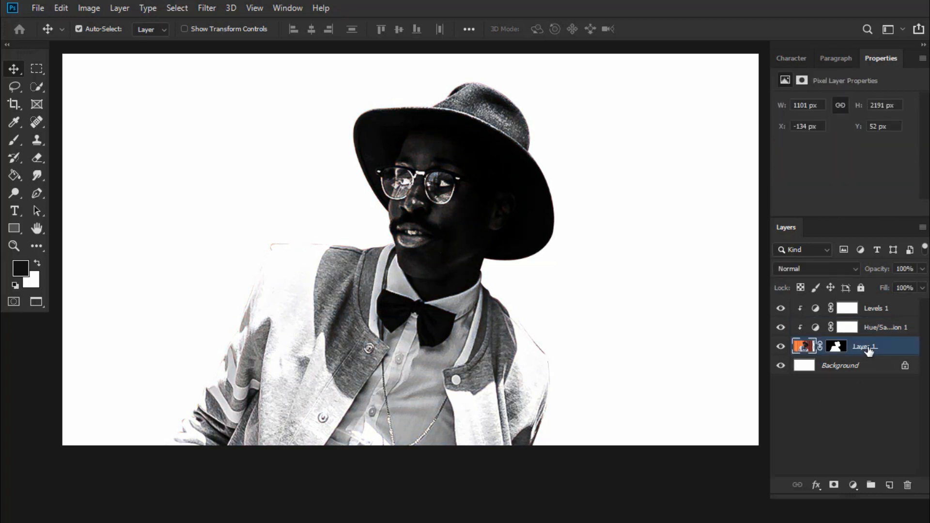
key("ctrl")
key("ctrl+j")
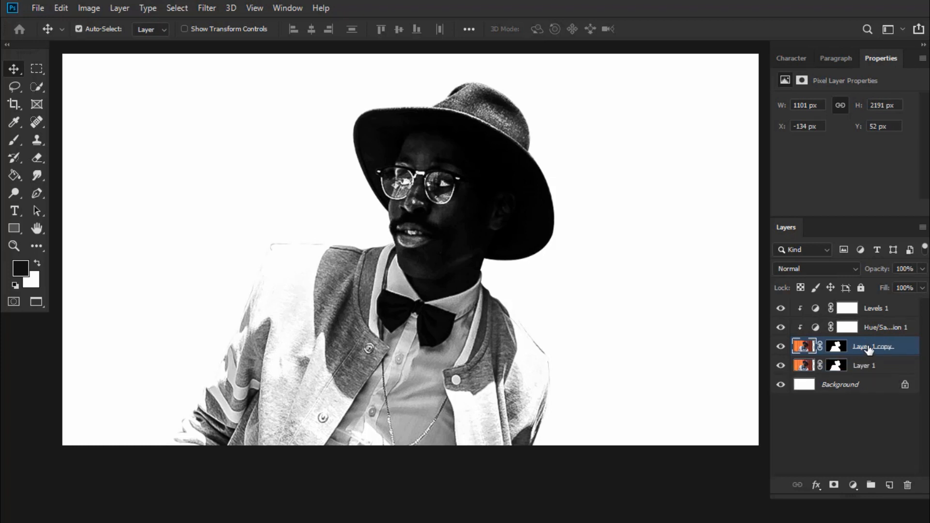
- Apply a Motion Blur with an angle of 0° and a distance of 50 pixels to the original Layer 1 below the copy
key("alt+bracketleft")
left_click(207, 8)
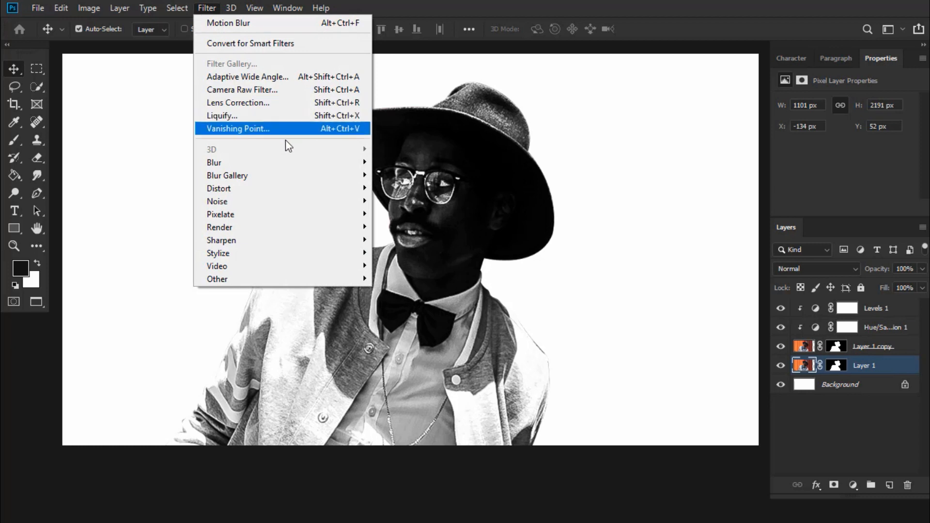
mouse_move(284, 168)
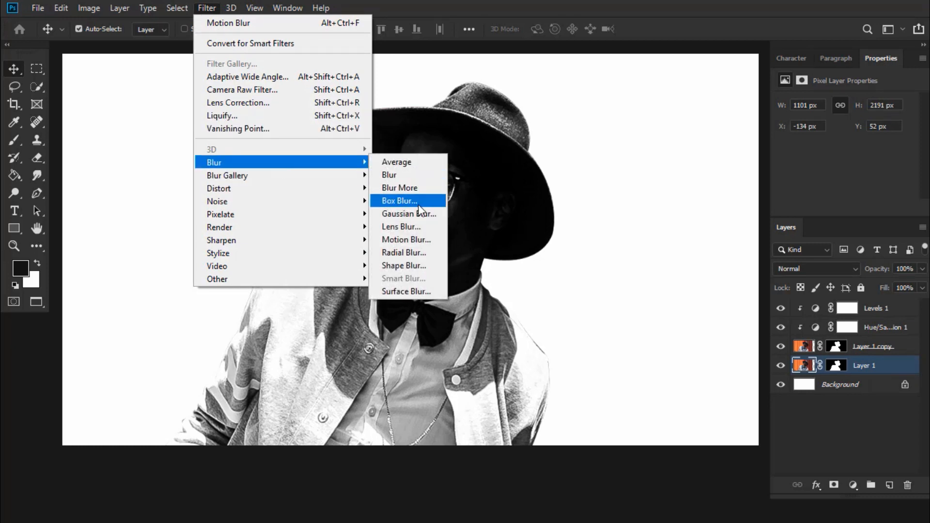
left_click(412, 240)
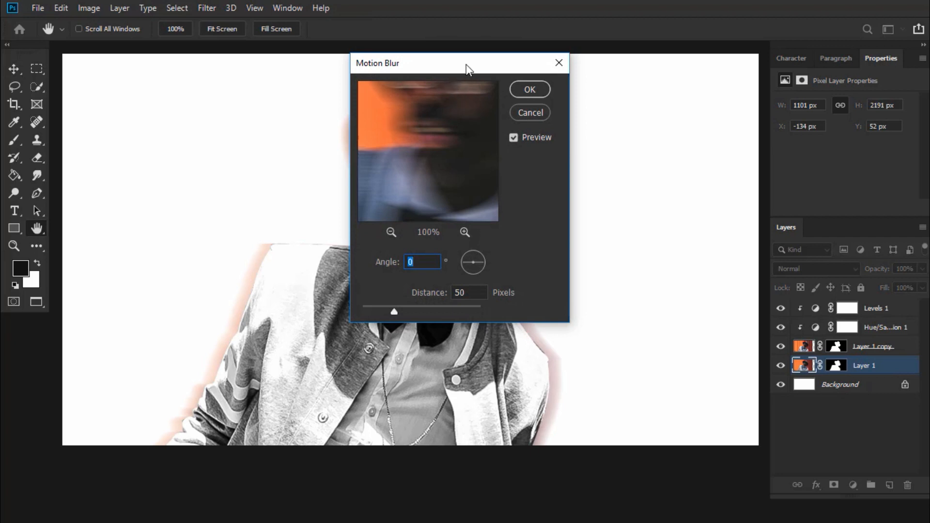
left_click_drag(467, 68, 248, 93)
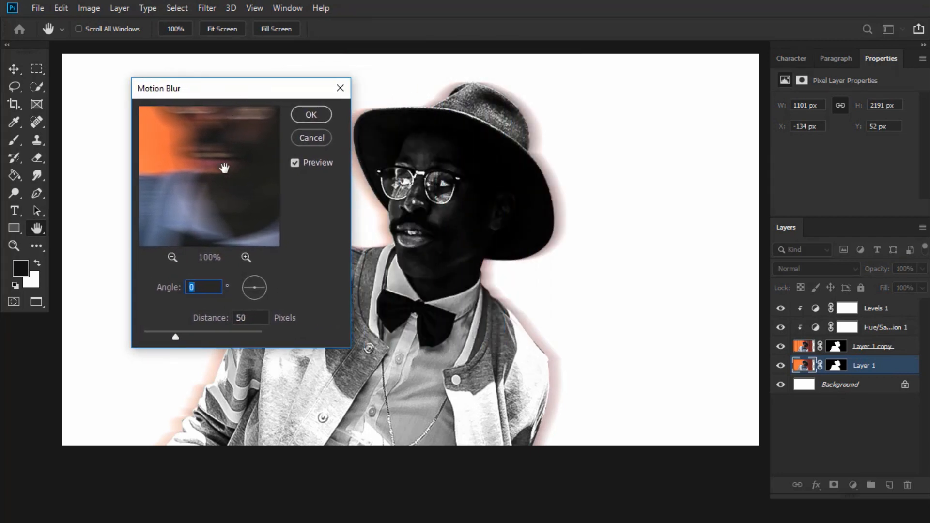
left_click(175, 338)
left_click(318, 117)
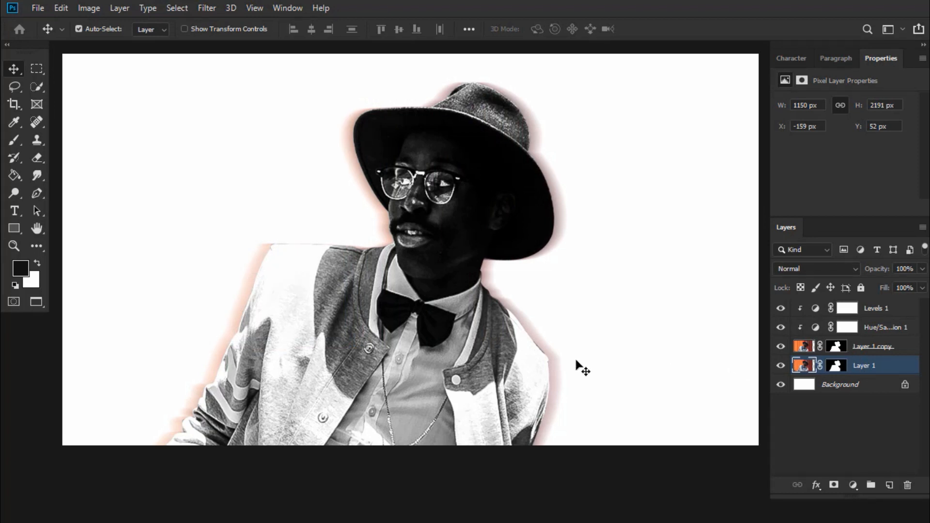
- Shift the blurred Layer 1 about 99 px left and 13 px down so it shows behind the man
left_click_drag(541, 336, 498, 330)
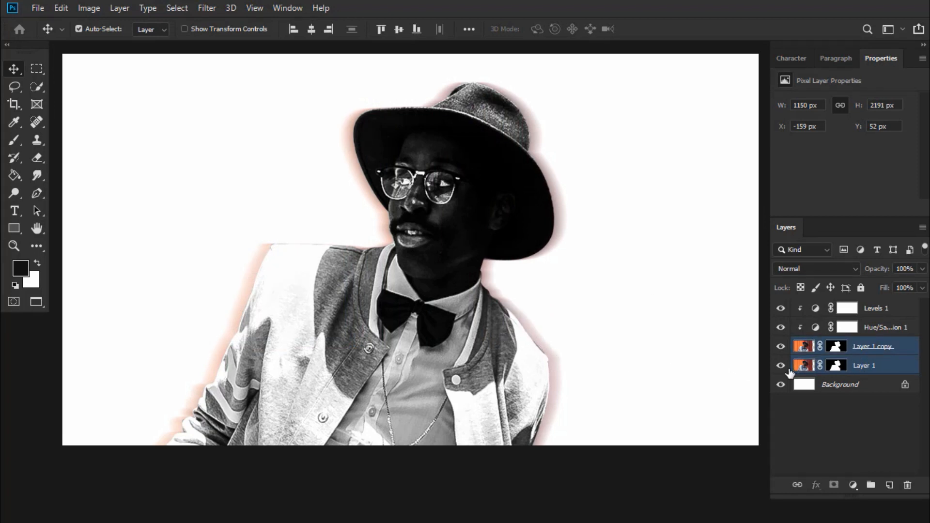
left_click(872, 367)
key("ctrl+t")
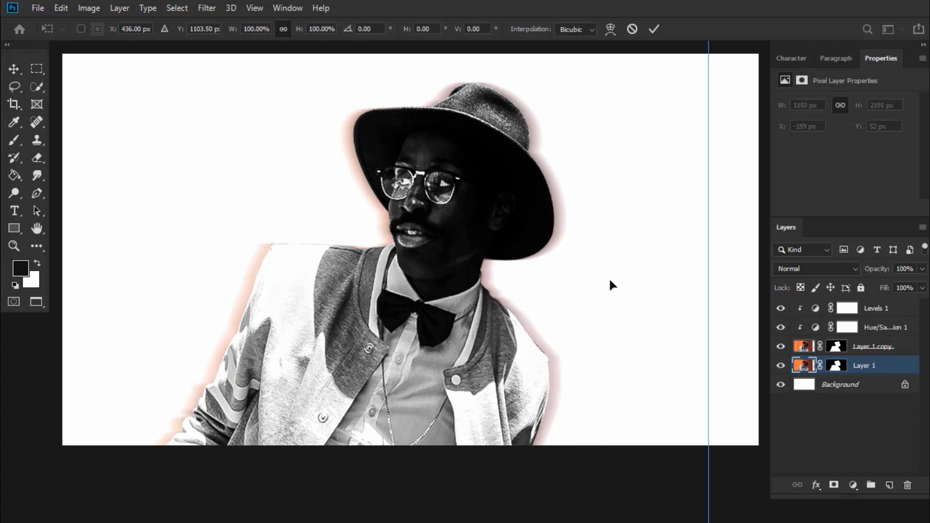
left_click_drag(609, 278, 557, 289)
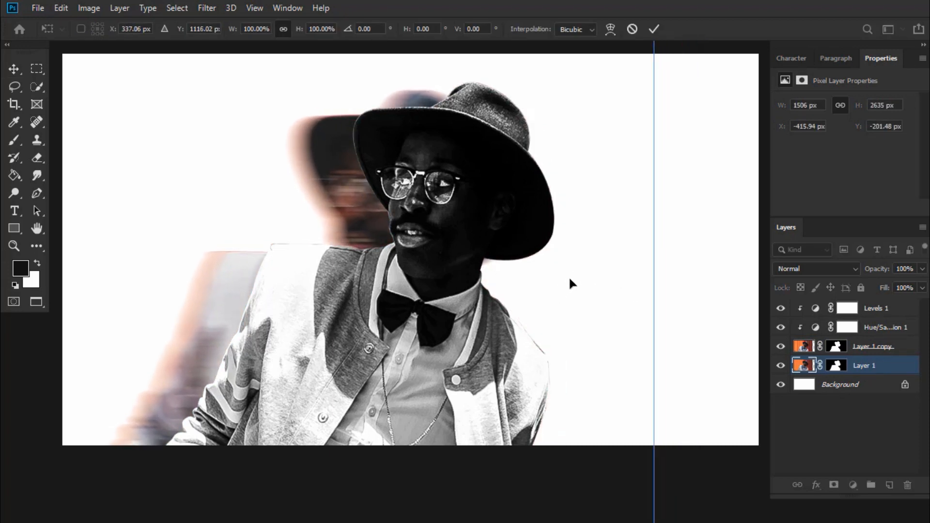
key("Return")
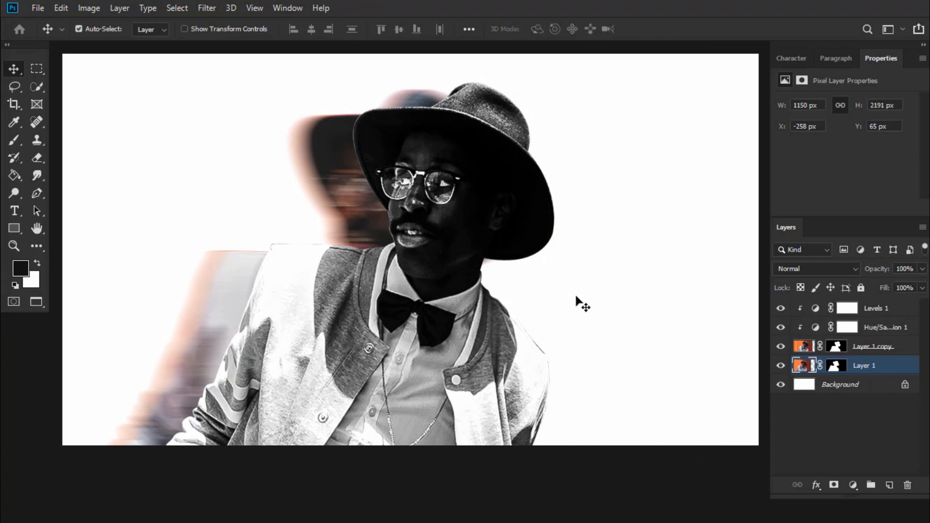
- Duplicate the blurred layer, offset the copy to the right and slightly down behind the man, and merge both blurred layers
left_click_drag(378, 241, 478, 246)
left_click_drag(560, 213, 569, 239)
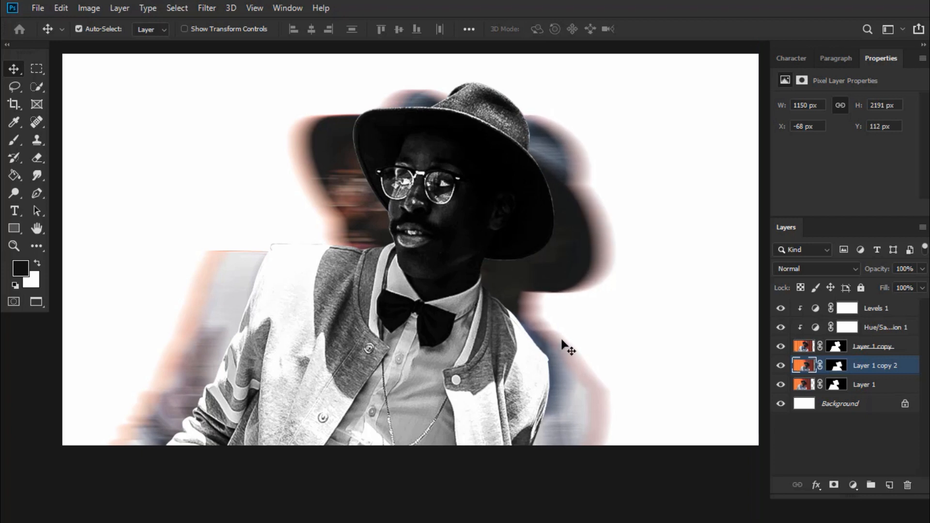
left_click(875, 388, "shift")
right_click(873, 386)
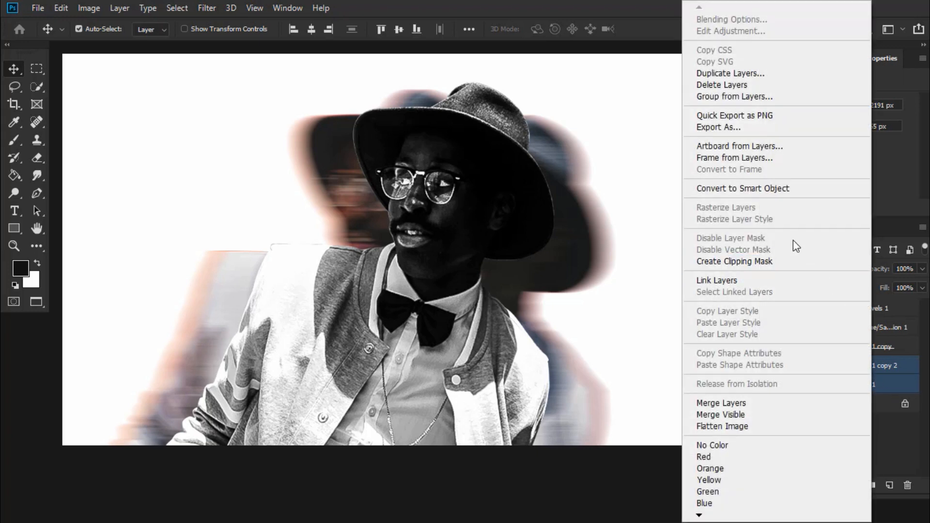
left_click(753, 402)
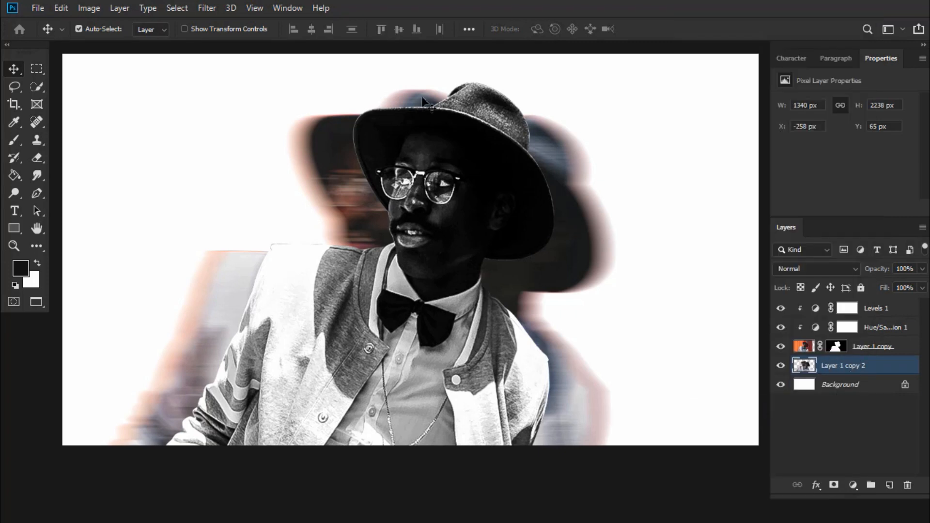
- Add a Hue/Saturation adjustment with saturation -100 above the merged blur layer and clip it to that layer
left_click(853, 482)
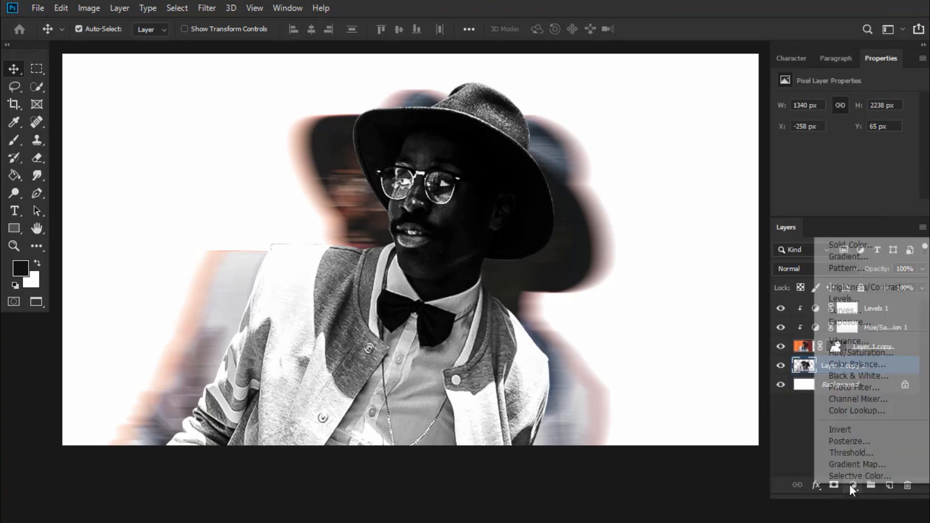
left_click(853, 352)
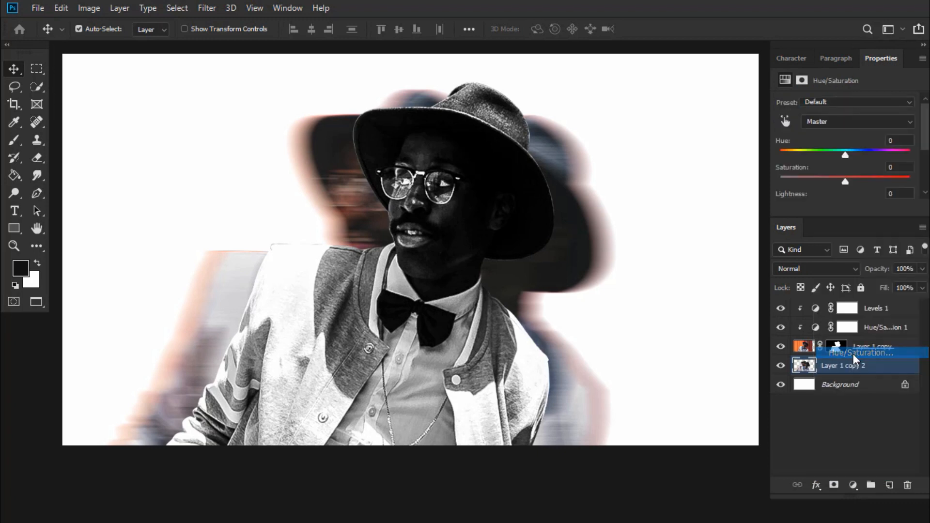
left_click_drag(845, 183, 772, 181)
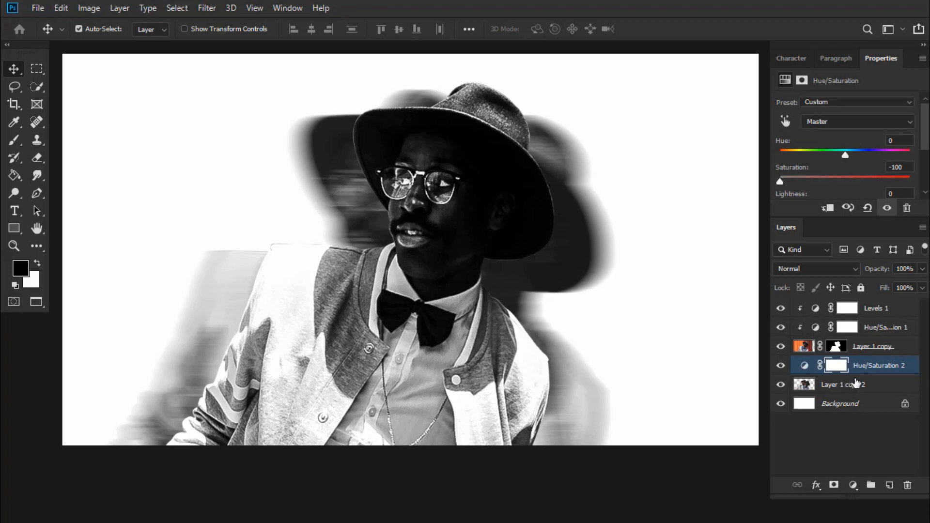
left_click(828, 208)
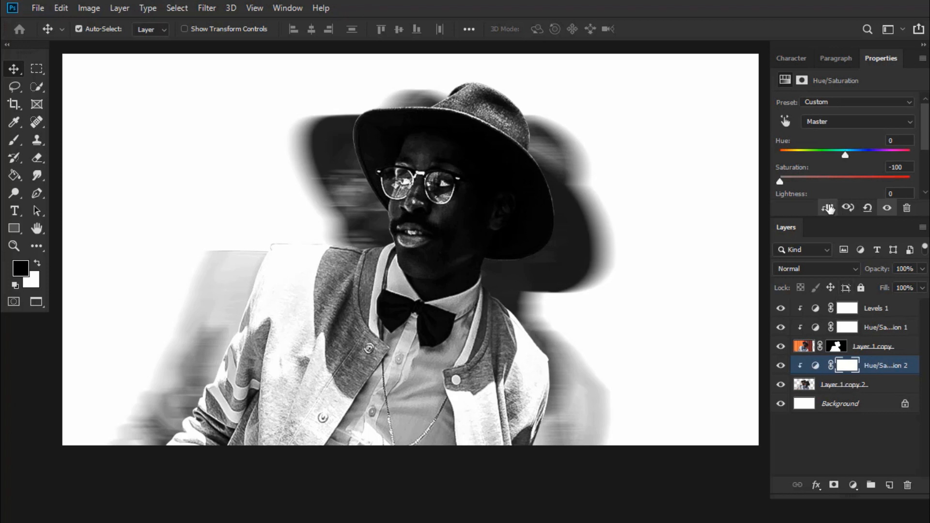
- Merge the clipped Hue/Saturation 2 adjustment with the blurred Layer 1 copy 2
left_click(876, 386)
left_click(880, 365, "ctrl")
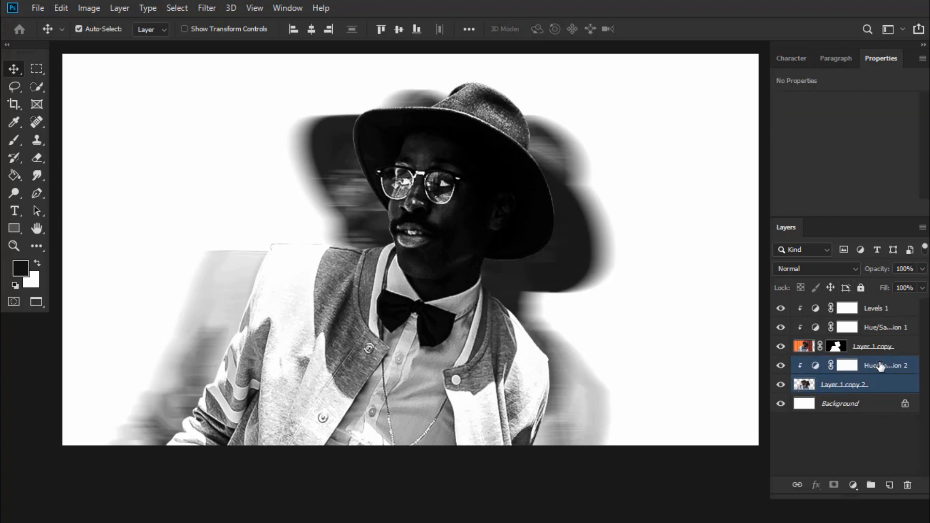
right_click(879, 365)
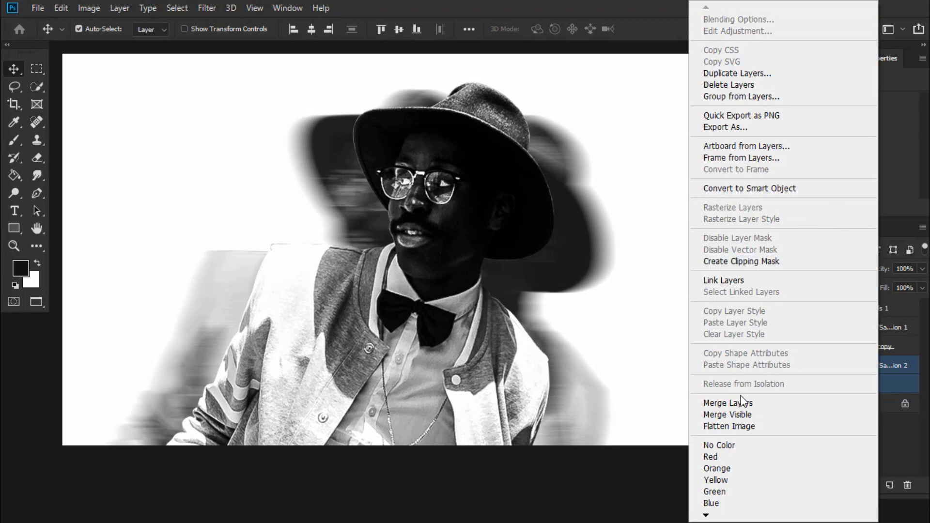
left_click(727, 403)
left_click(851, 423)
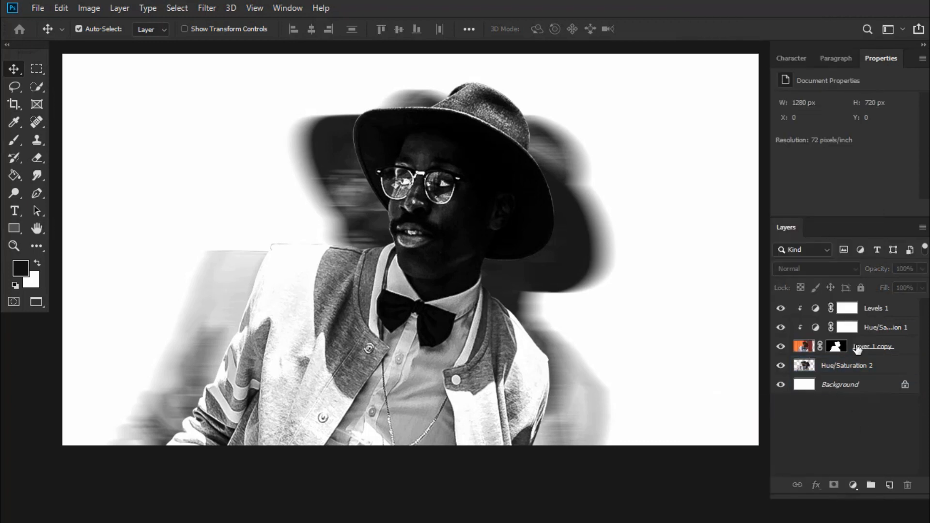
- Unlock the Background layer to turn it into a regular layer
left_click(862, 374)
left_click(873, 387)
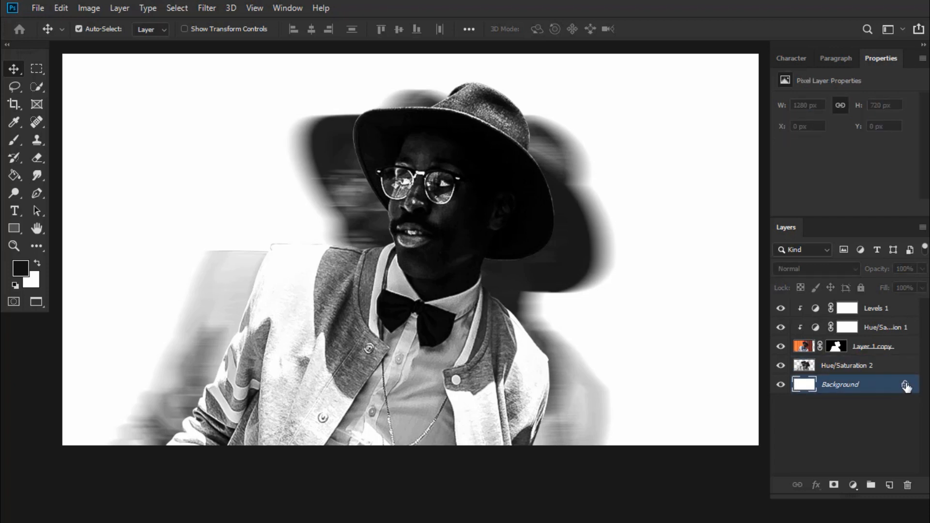
left_click(905, 385)
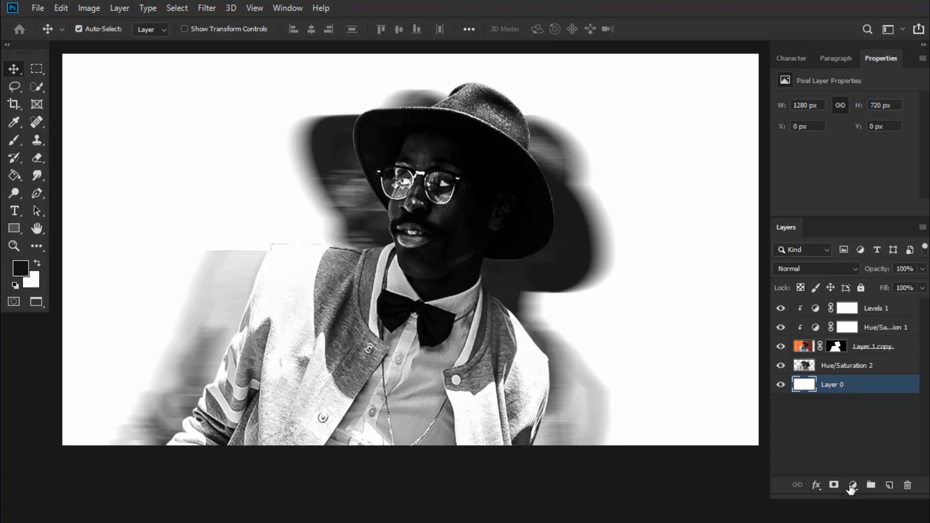
- Add a Solid Color fill layer in dark navy #141734 above the white bottom layer
left_click(853, 486)
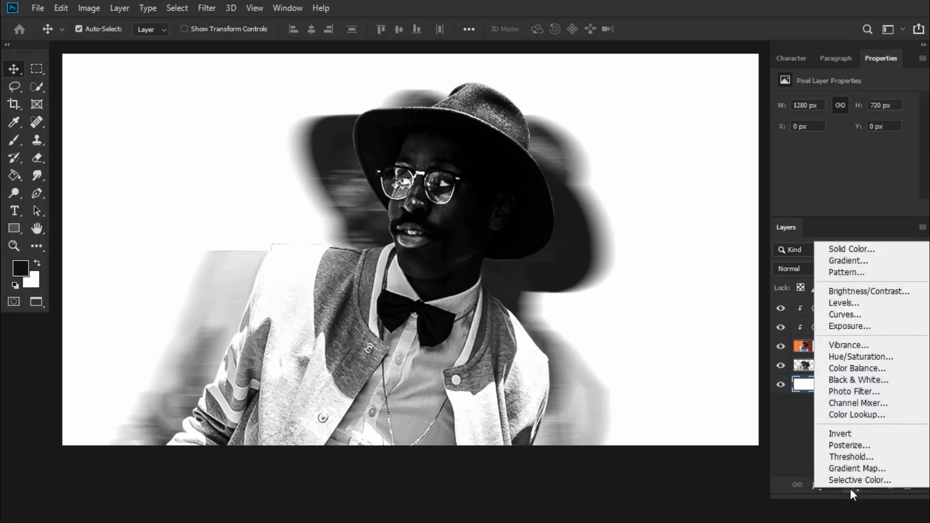
left_click(852, 249)
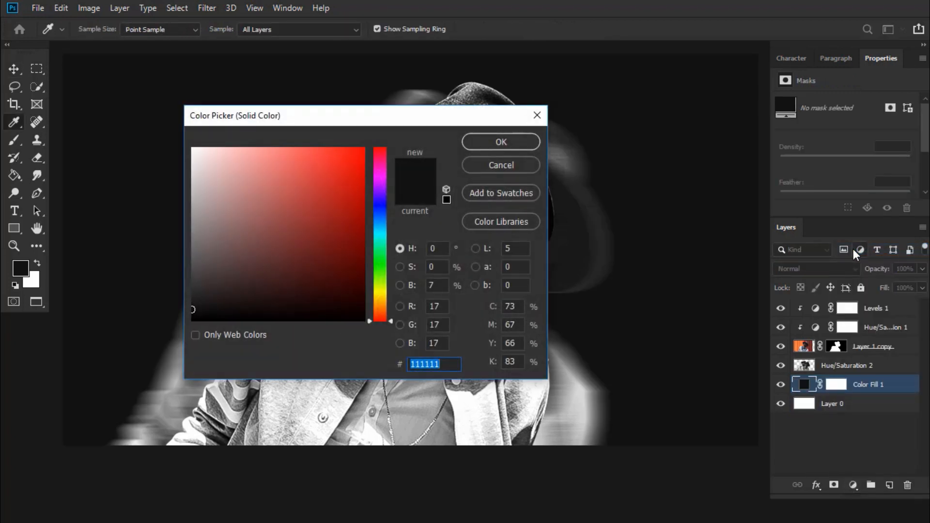
left_click_drag(382, 211, 382, 208)
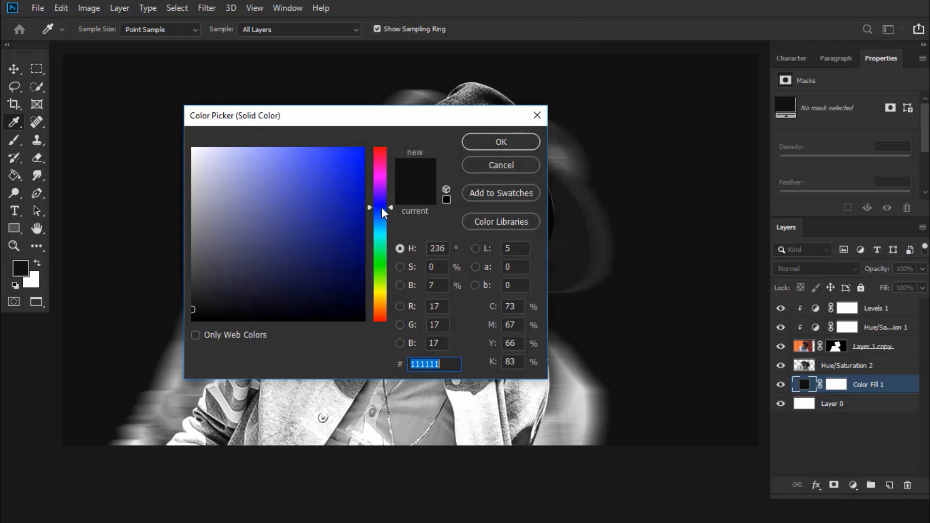
left_click_drag(269, 274, 297, 286)
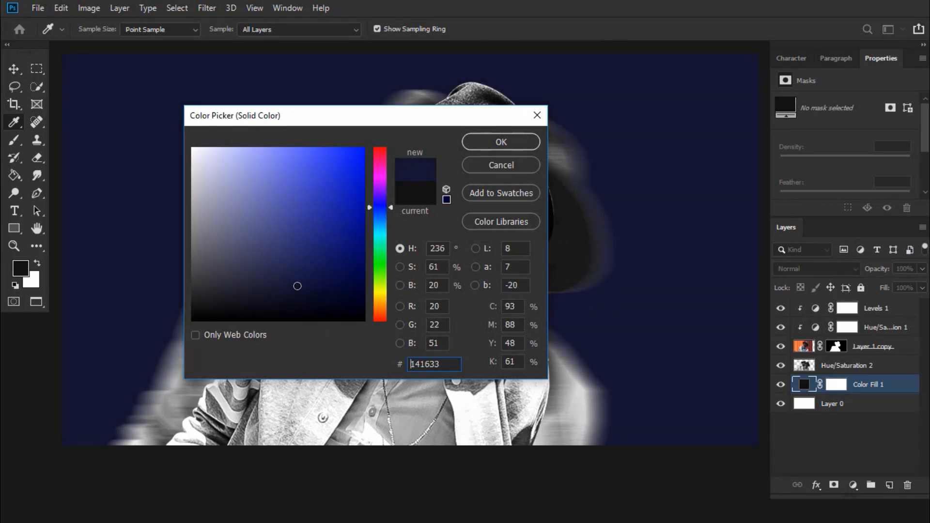
left_click(491, 144)
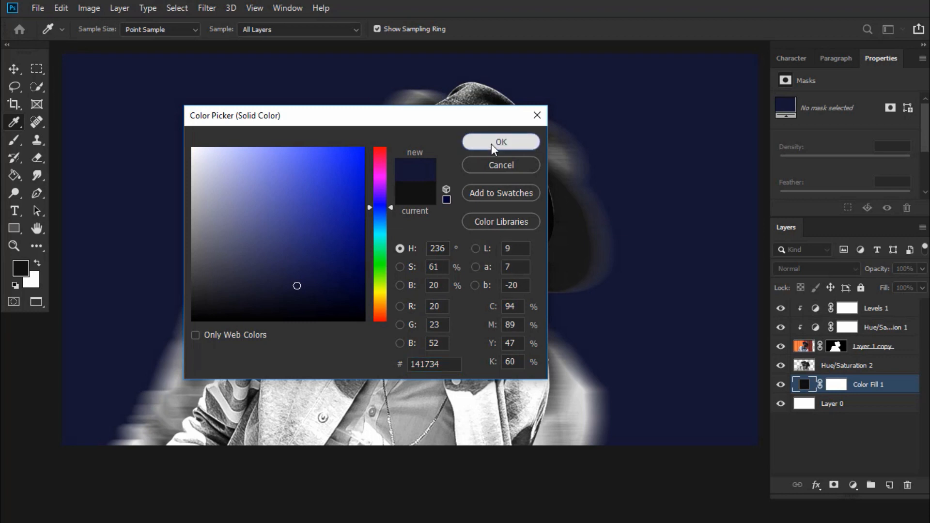
key("v")
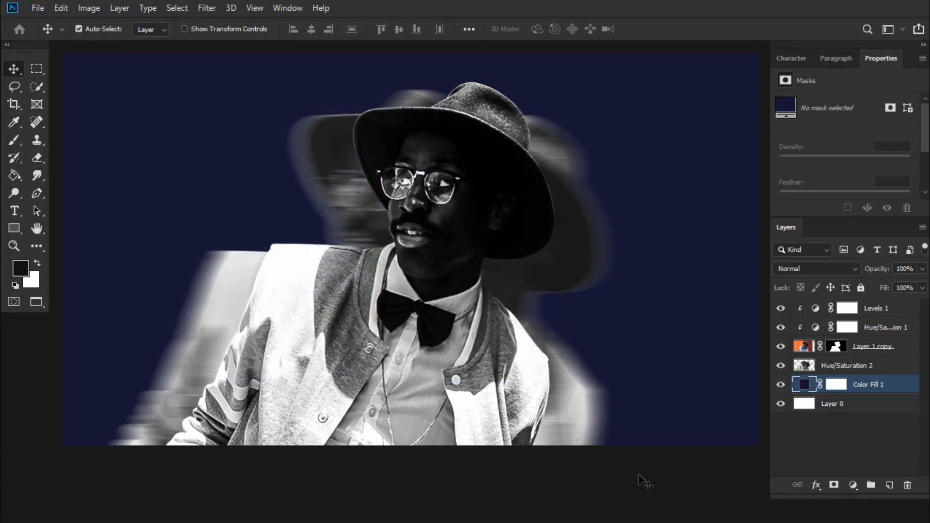
- Add a Gradient fill layer above all the other layers and set its angle to 0°
left_click(876, 311)
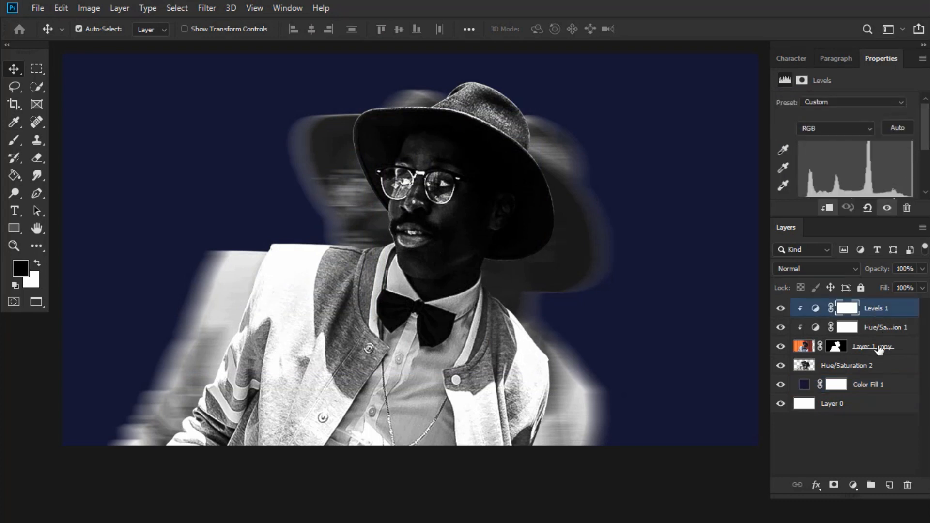
left_click(865, 418)
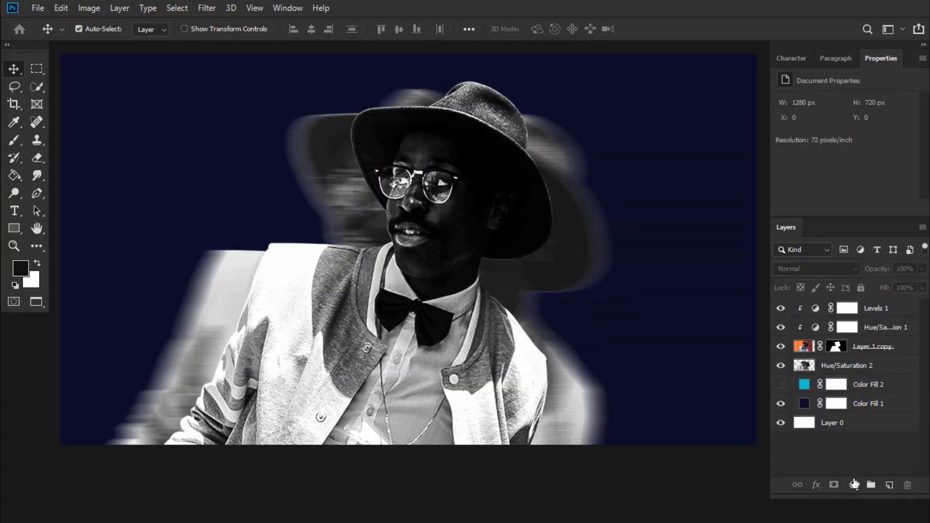
left_click(854, 484)
left_click(852, 251)
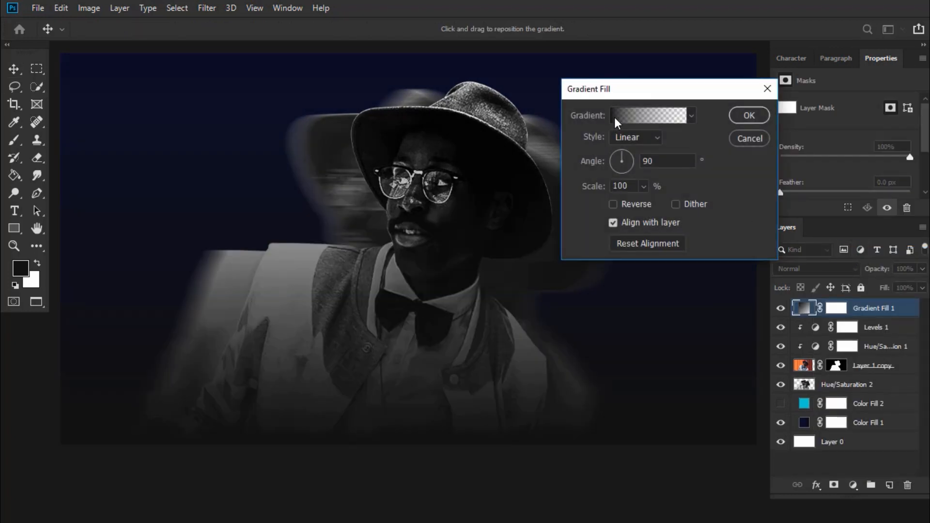
left_click_drag(654, 161, 631, 164)
type("0")
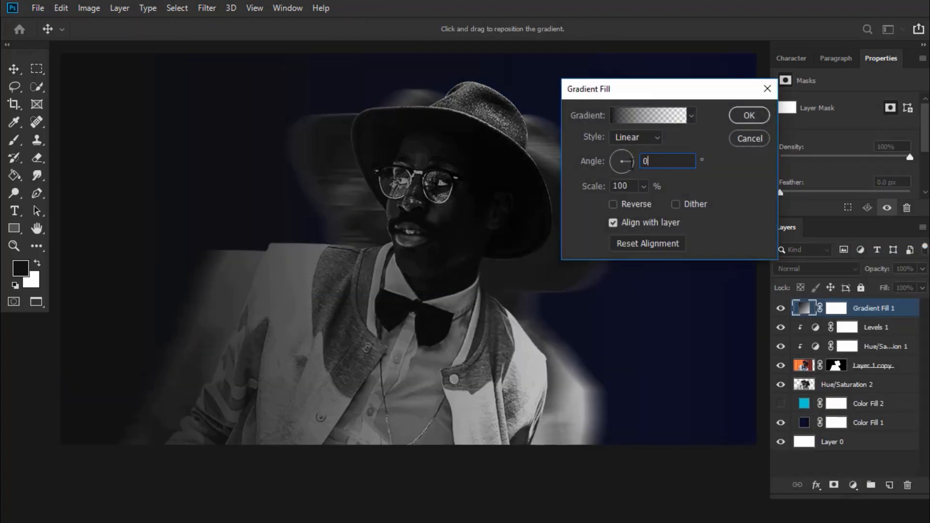
- Color the gradient's starting stop magenta #dc04c0 and move both the starting color and opacity stops to 6%
left_click(620, 117)
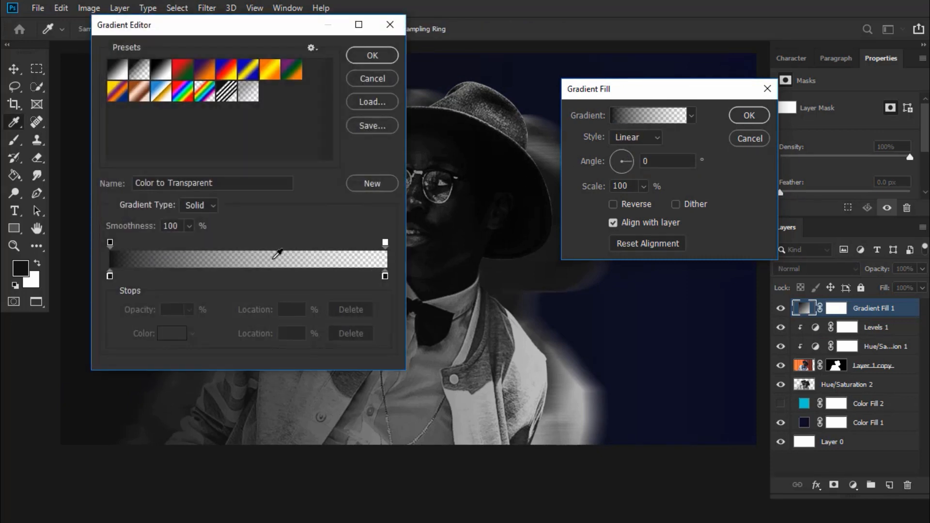
left_click(110, 277)
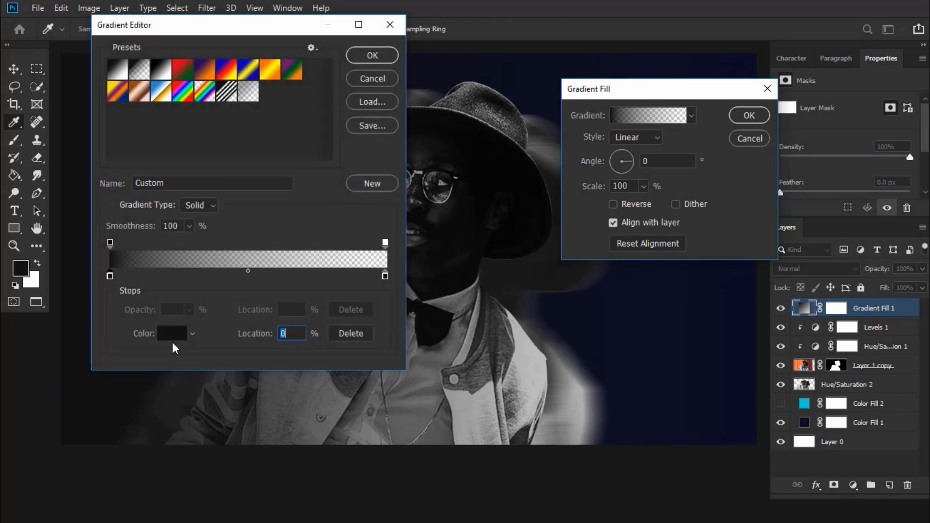
left_click(172, 334)
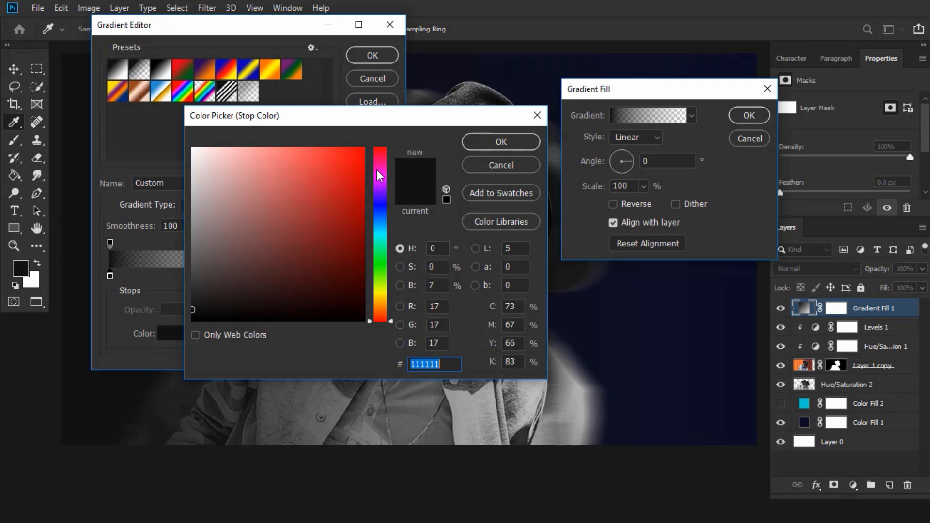
left_click_drag(380, 174, 381, 173)
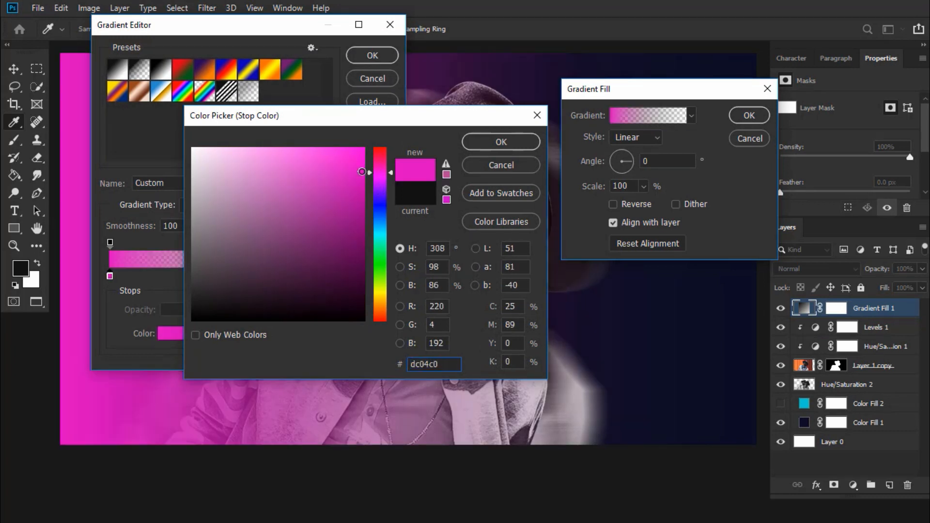
left_click(474, 143)
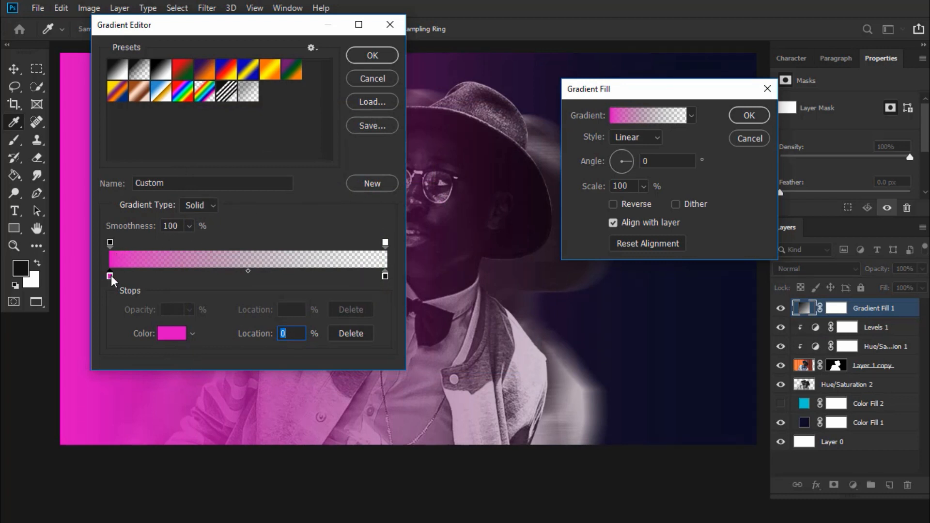
left_click_drag(110, 276, 126, 249)
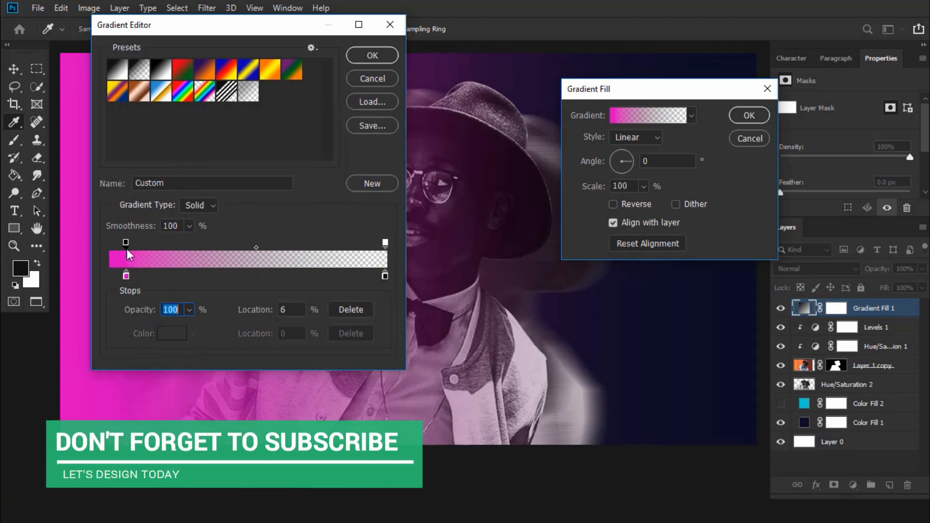
- Set the gradient's end color stop to white #ffffff
left_click(385, 276)
left_click(172, 333)
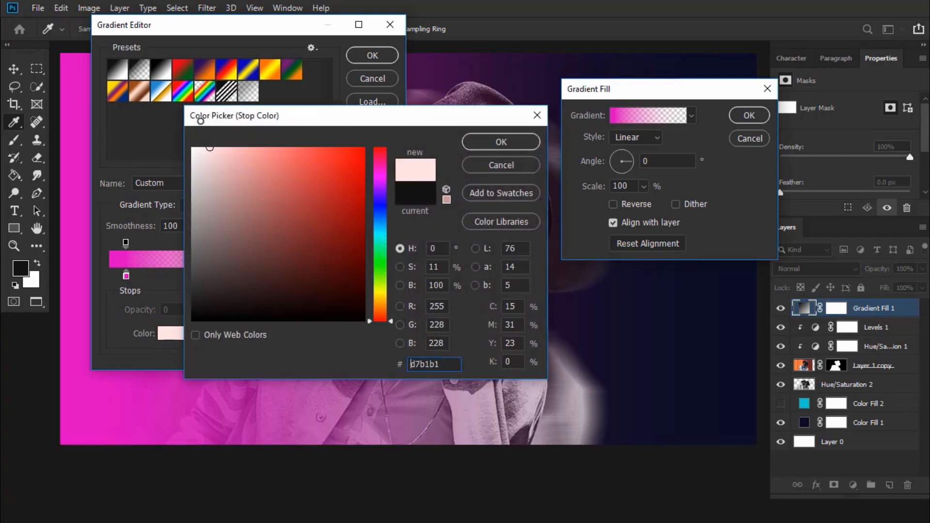
type("ffffff")
left_click(487, 142)
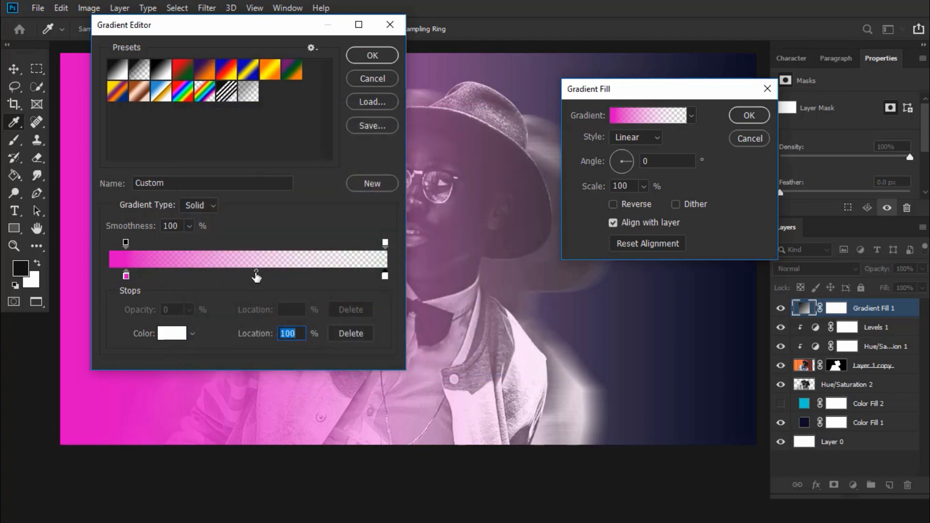
- Shift the gradient's color midpoint to 48%, nudge the starting color and opacity stops slightly further inward, and accept the gradient
mouse_move(255, 269)
left_mouse_down()
mouse_move(239, 270)
mouse_move(252, 270)
left_mouse_up()
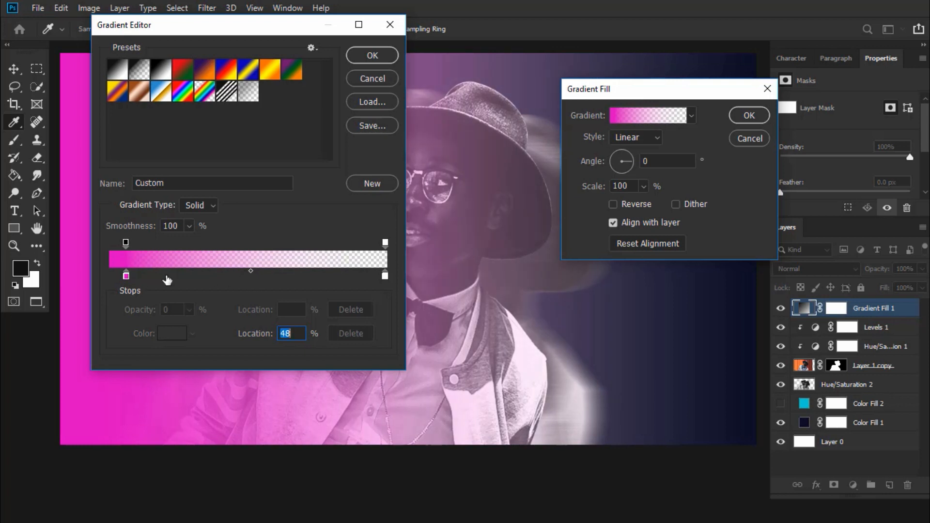
left_click(127, 277)
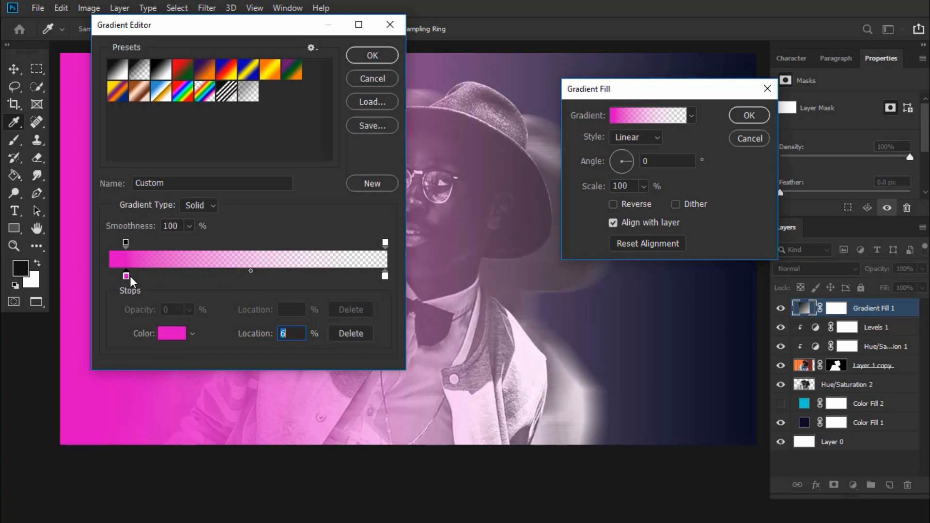
left_click_drag(130, 275, 135, 276)
left_click(125, 242)
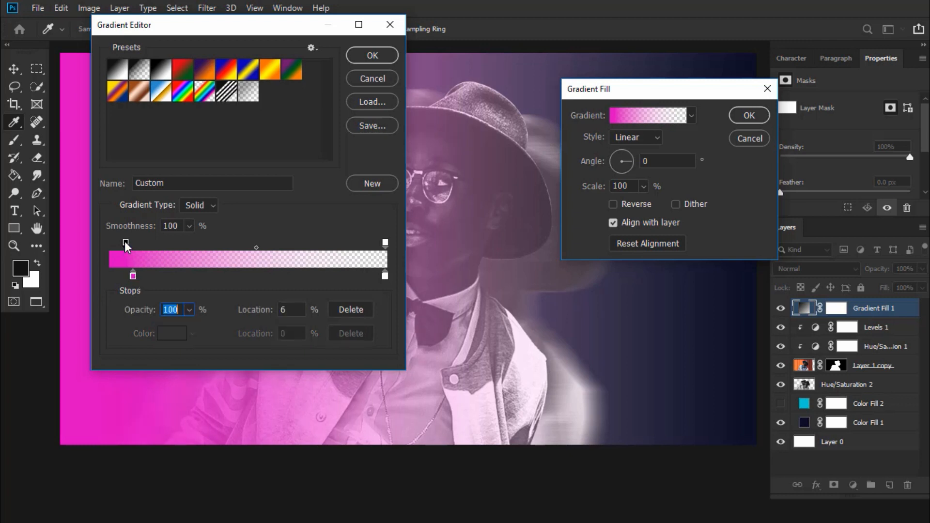
left_click_drag(126, 243, 132, 240)
left_click(381, 60)
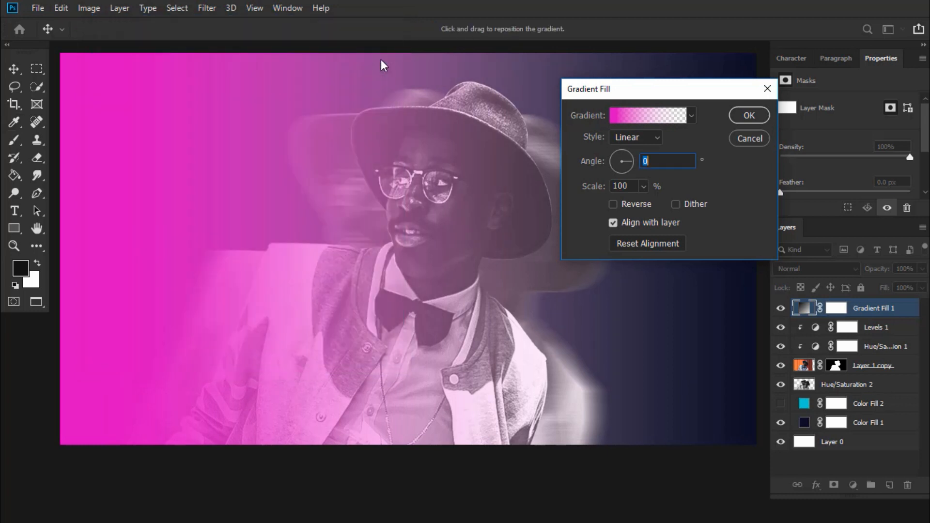
- Apply the gradient fill and set its layer's blending mode to Linear Light
left_click(748, 116)
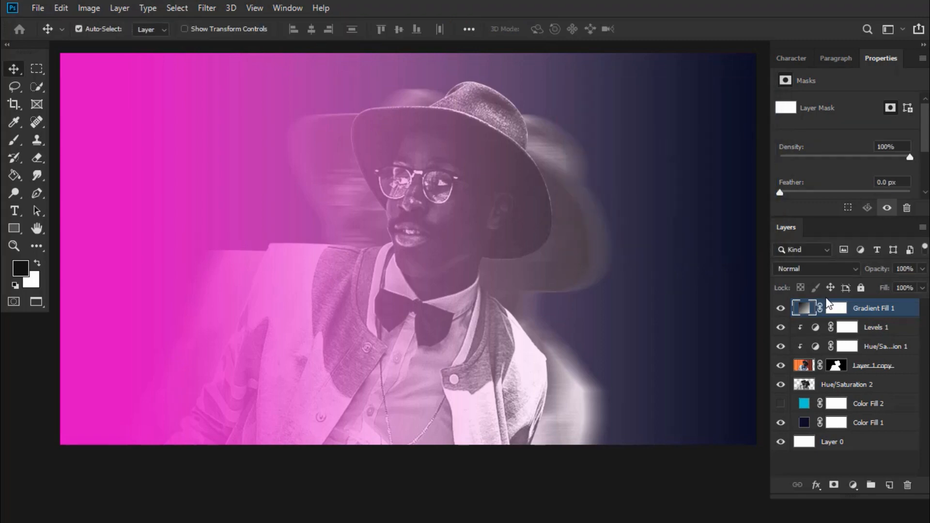
left_click(828, 267)
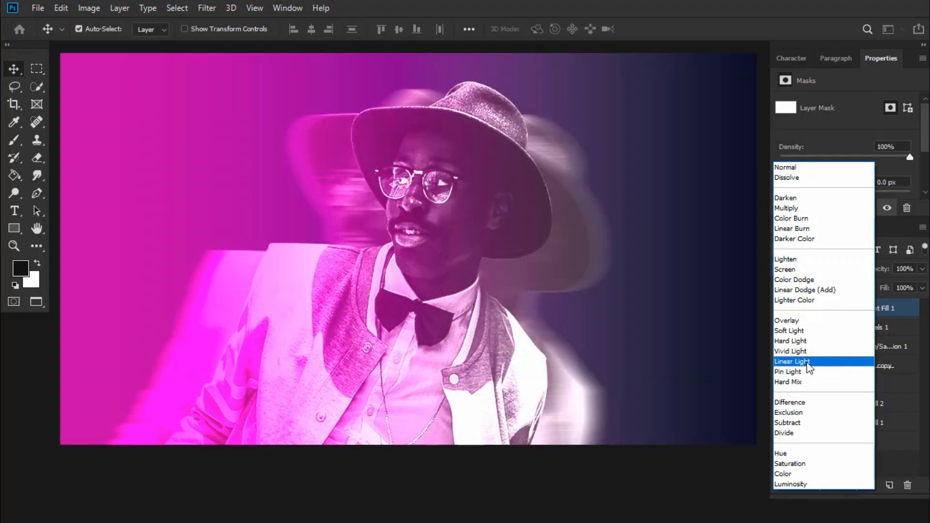
left_click(807, 361)
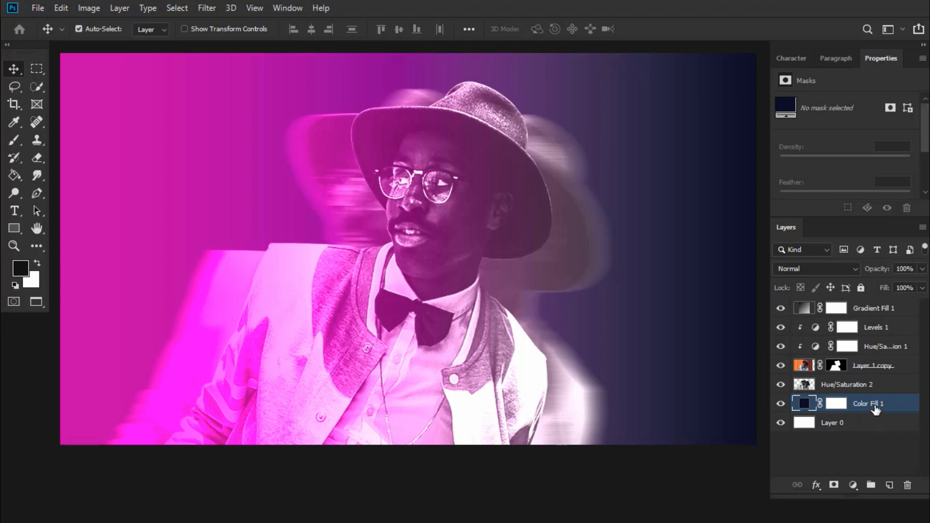
- Add a Solid Color fill layer in cyan #08bed3 directly above Color Fill 1
left_click(835, 449)
left_click(858, 406)
left_click(851, 485)
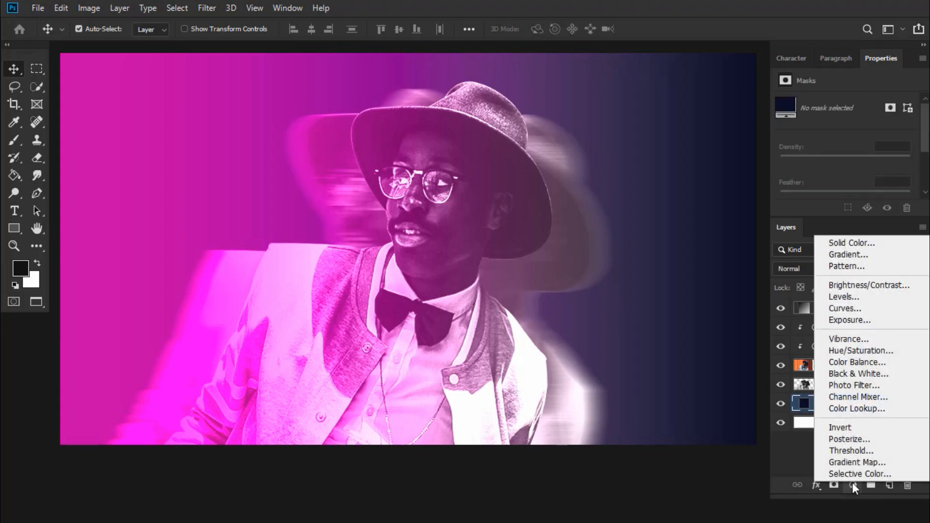
left_click(844, 242)
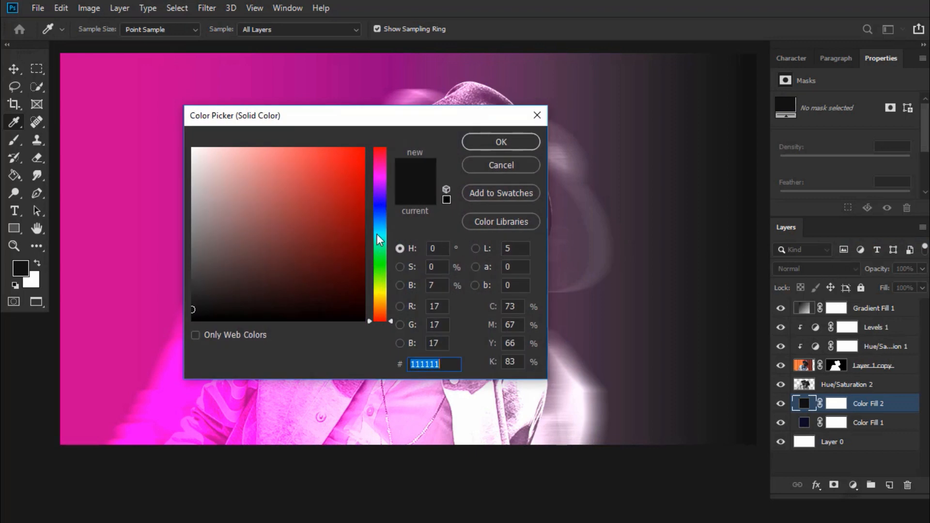
left_click(382, 230)
left_click_drag(362, 198, 358, 178)
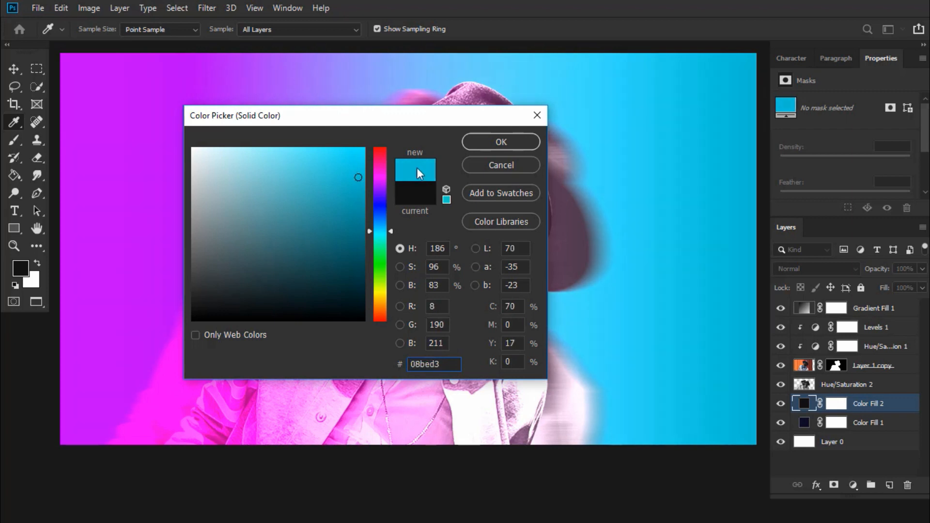
left_click(490, 142)
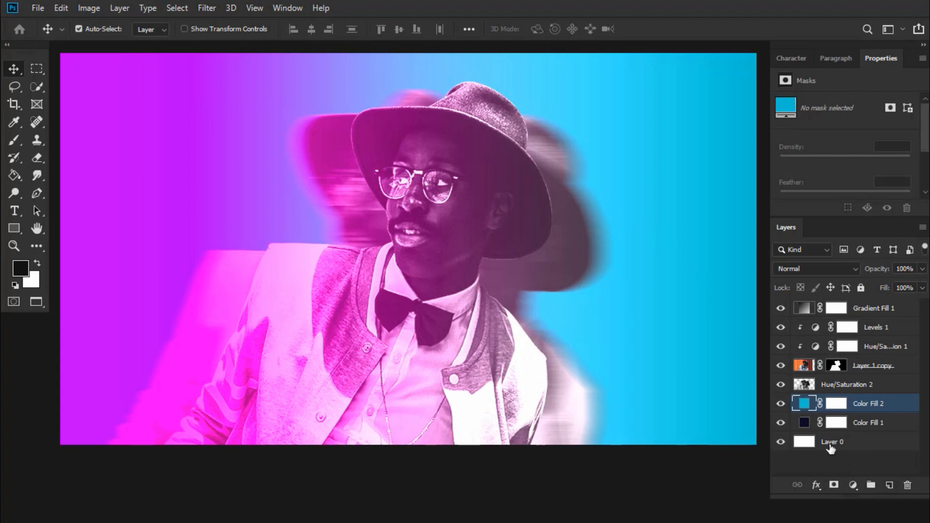
- Add a Solid Color fill layer in golden yellow-orange above the cyan fill layer
left_click(852, 484)
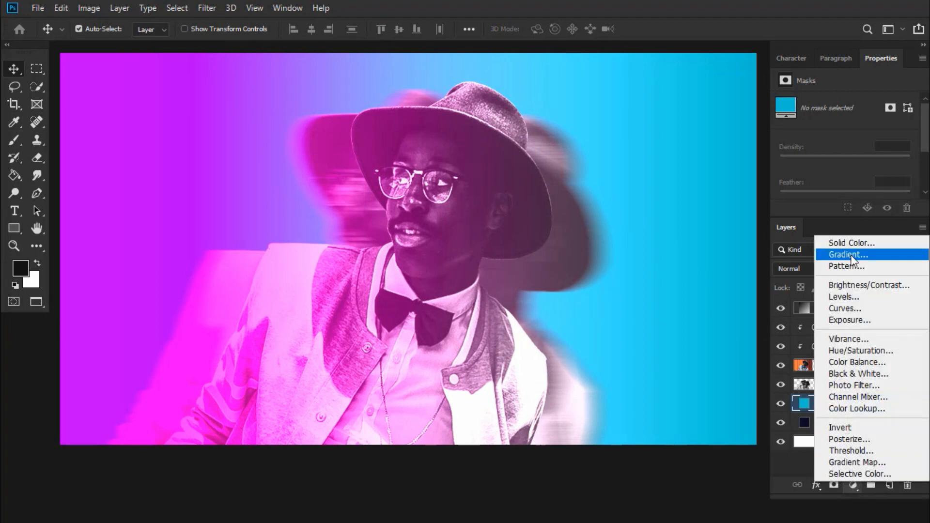
left_click(851, 243)
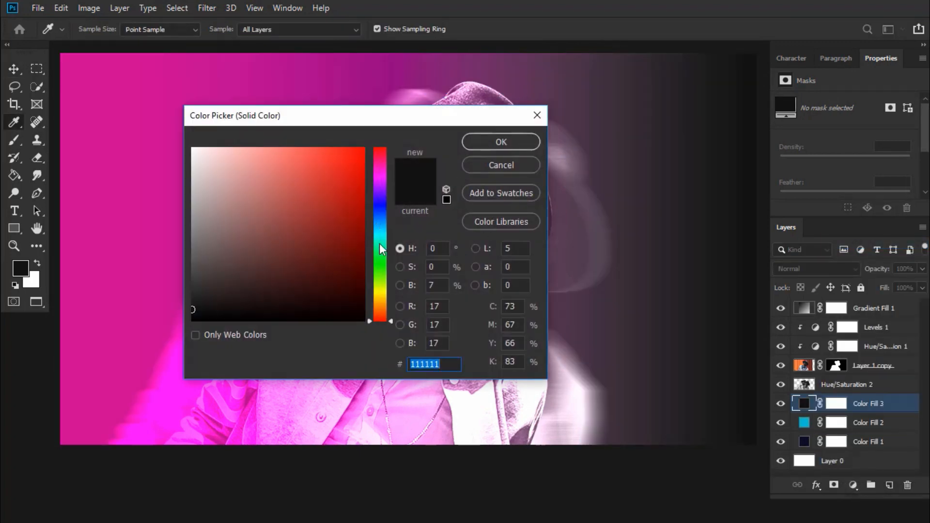
left_click(378, 286)
left_click_drag(352, 205, 340, 149)
left_click_drag(380, 284, 385, 302)
left_click(473, 147)
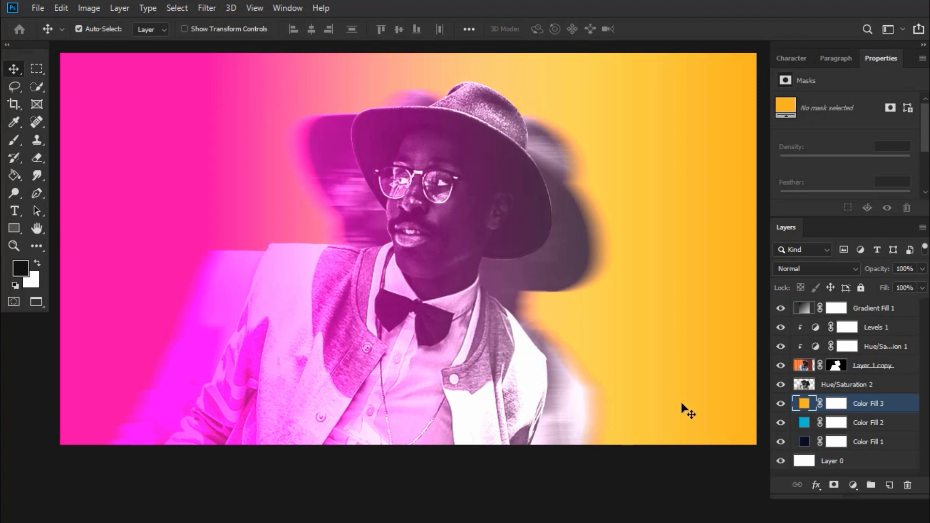
- Add a Solid Color fill layer in vivid orange #ff570d above the yellow-orange fill and deselect all layers
left_click(853, 486)
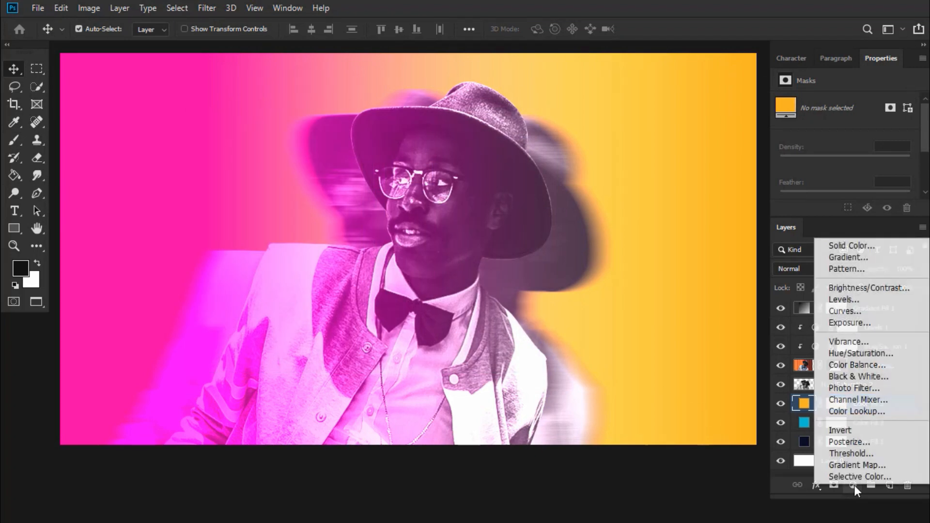
left_click(835, 250)
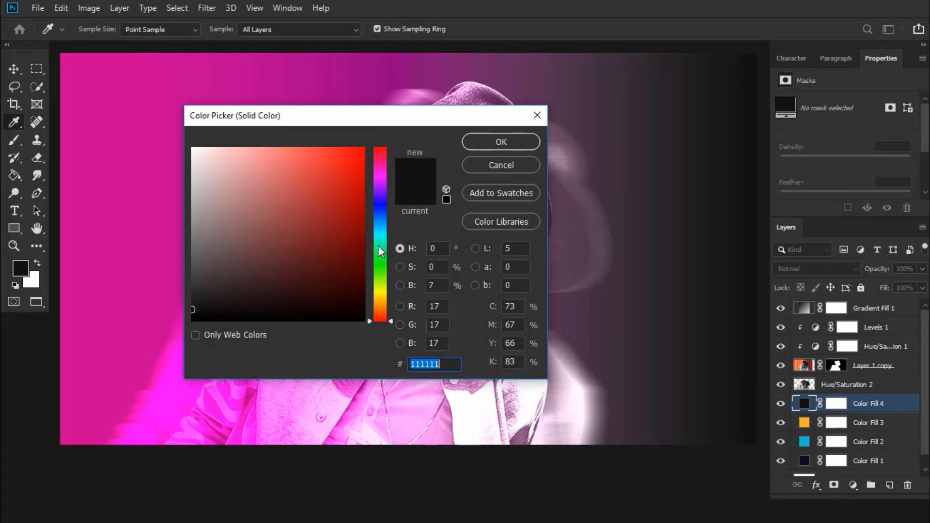
left_click(379, 307)
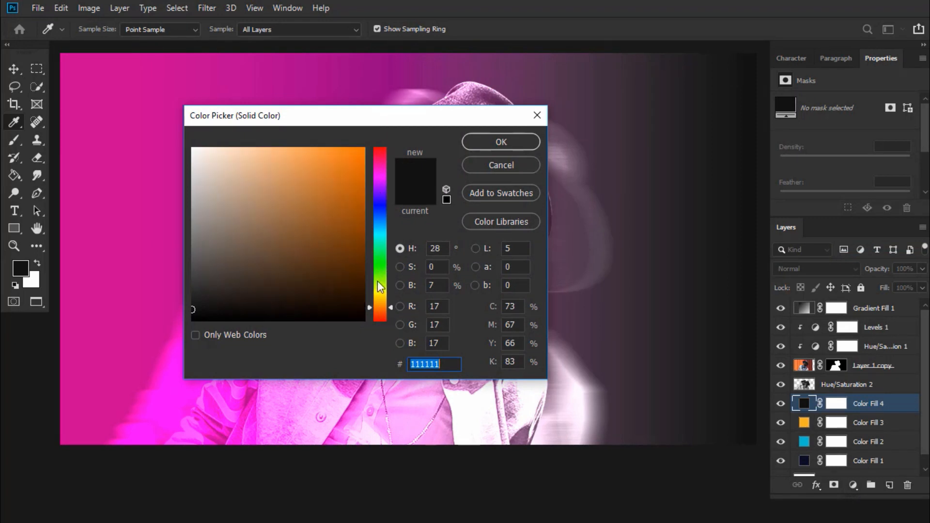
left_click(323, 145)
left_click_drag(323, 146, 356, 147)
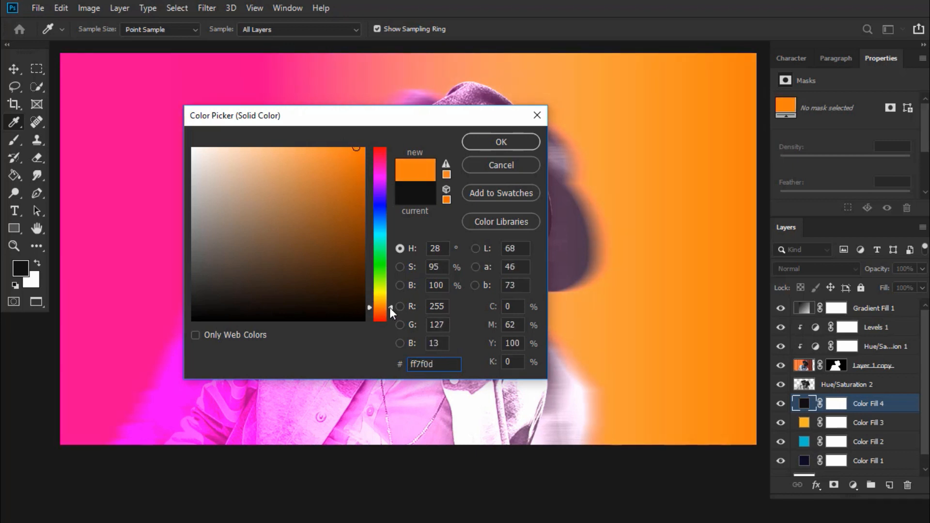
left_click_drag(390, 307, 394, 312)
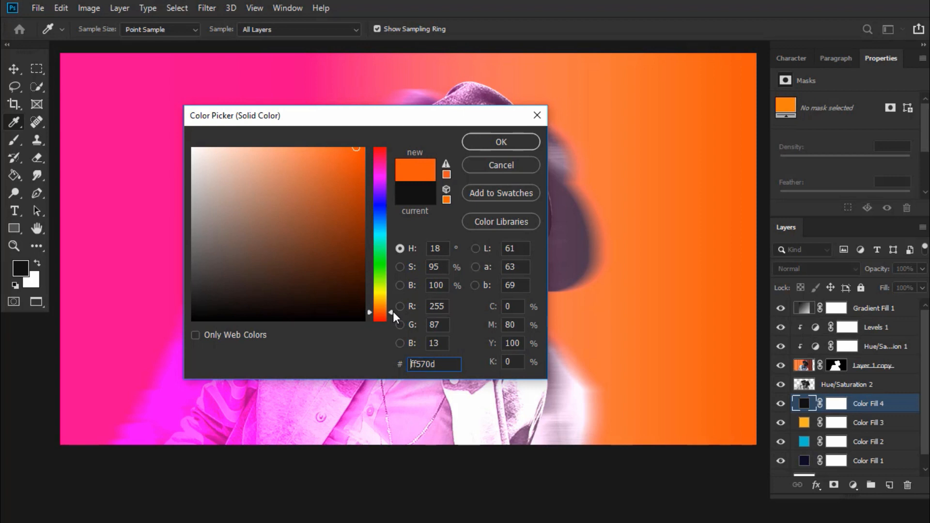
left_click(507, 148)
key("v")
left_click(596, 468)
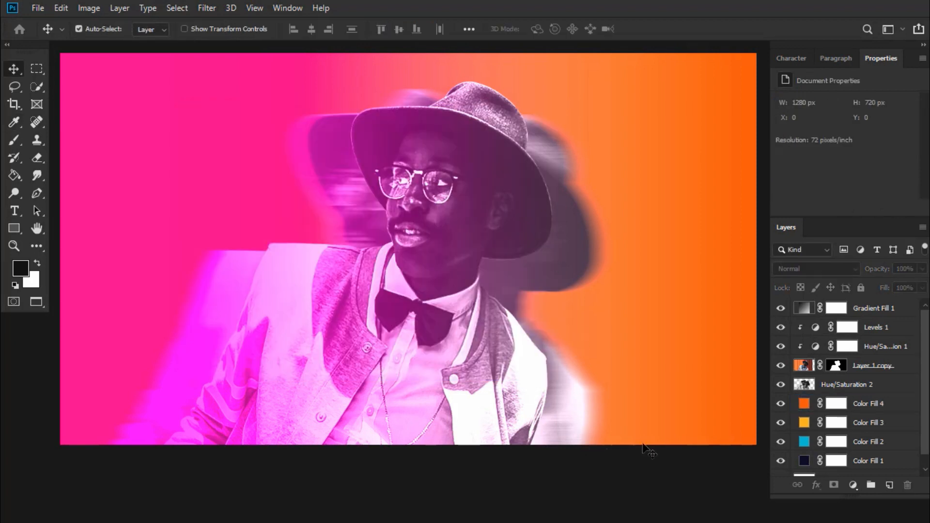
- Set the blending mode of the blurred Hue/Saturation 2 layer to Overlay
left_click(865, 390)
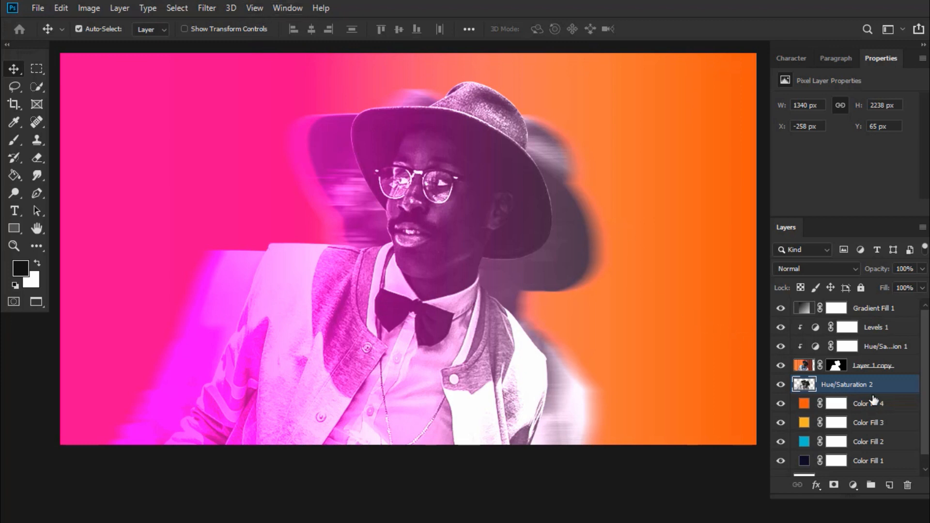
left_click(834, 269)
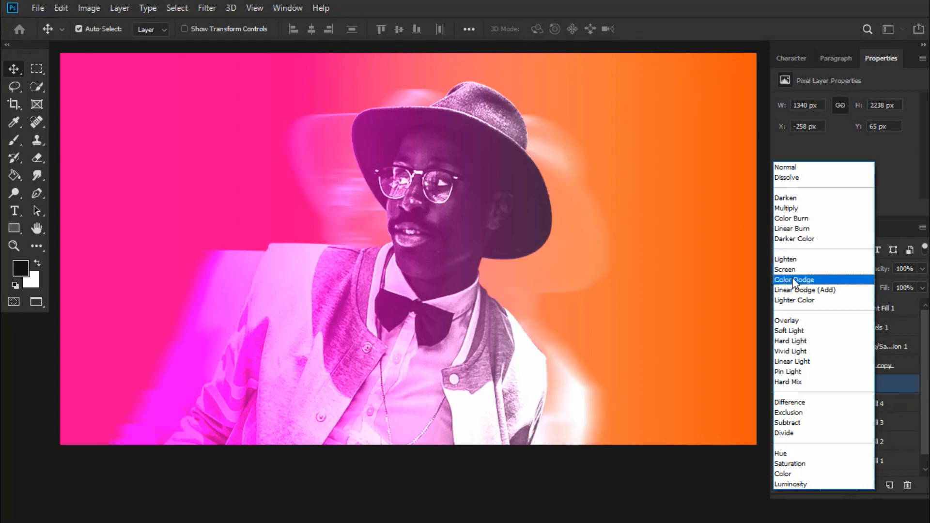
left_click(806, 322)
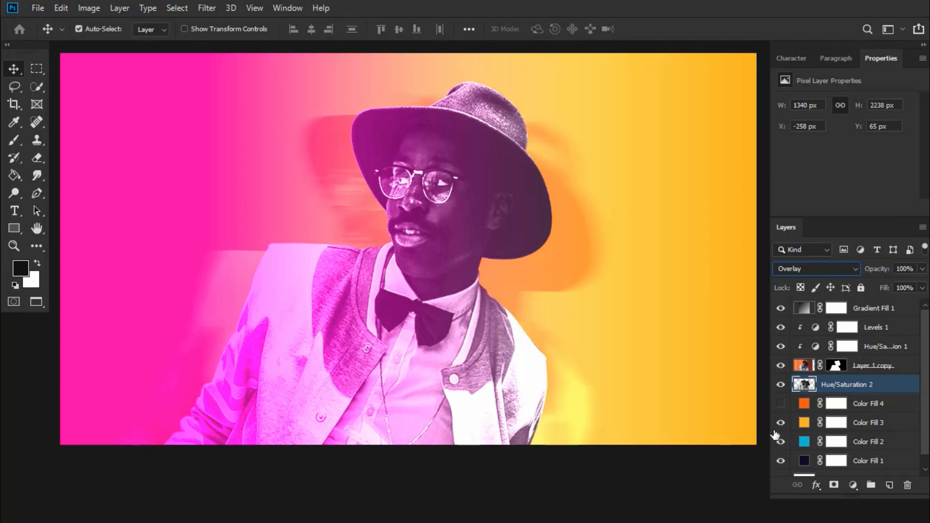
- Hide the yellow-orange Color Fill 3 and cyan Color Fill 2 layers and leave all layers deselected
left_click(779, 423)
left_click(781, 442)
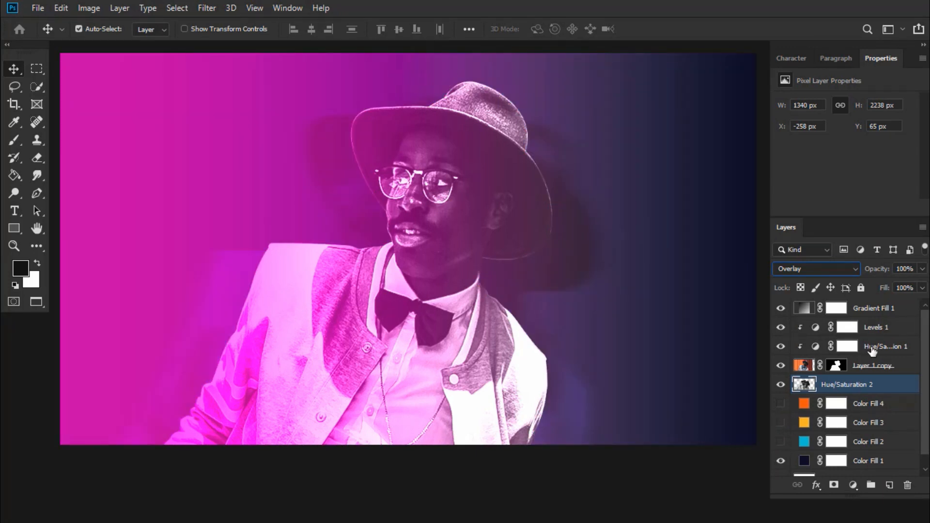
left_click(872, 308)
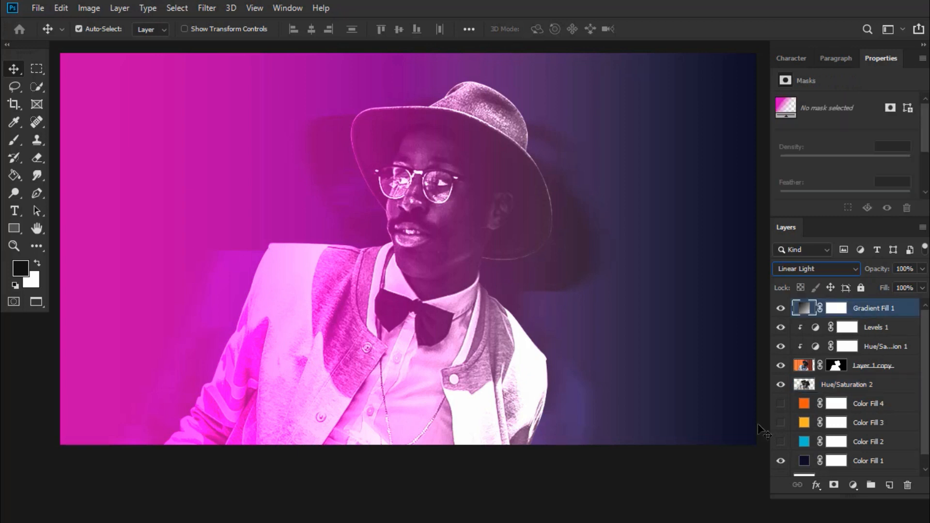
left_click(716, 465)
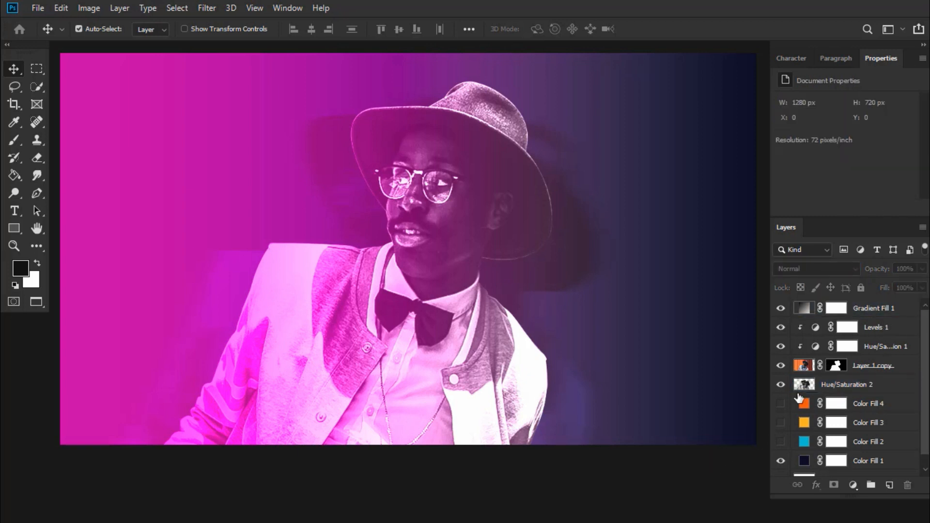
- Add a new layer above Gradient Fill 1 and choose a Special Effects spatter brush at 284 px
left_click(883, 312)
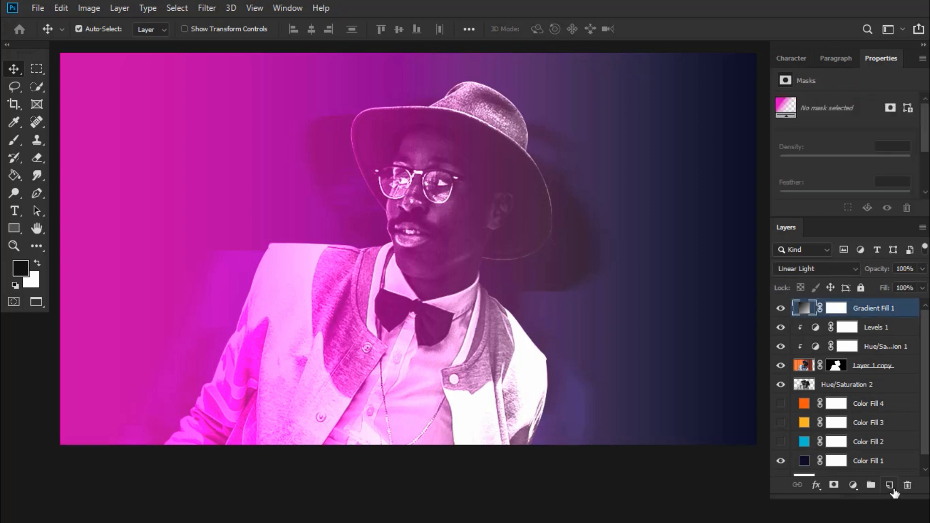
left_click(889, 485)
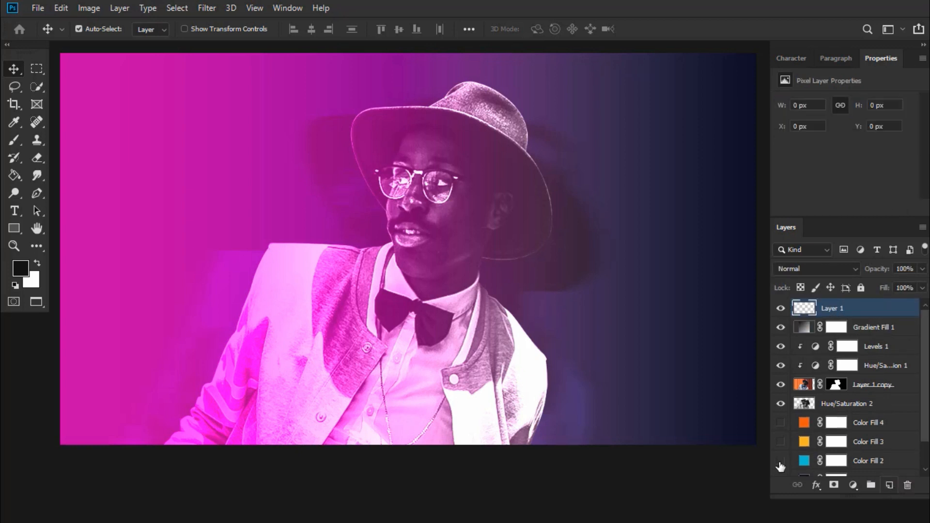
left_click(14, 140)
left_click(99, 29)
left_click(28, 154)
left_click(24, 219)
scroll(130, 189, "down", 3)
left_click(131, 184)
- Stamp white spatter on both sides of the man, discarding a black test stamp, and move the spatter layer below Layer 1 copy
left_click(620, 237)
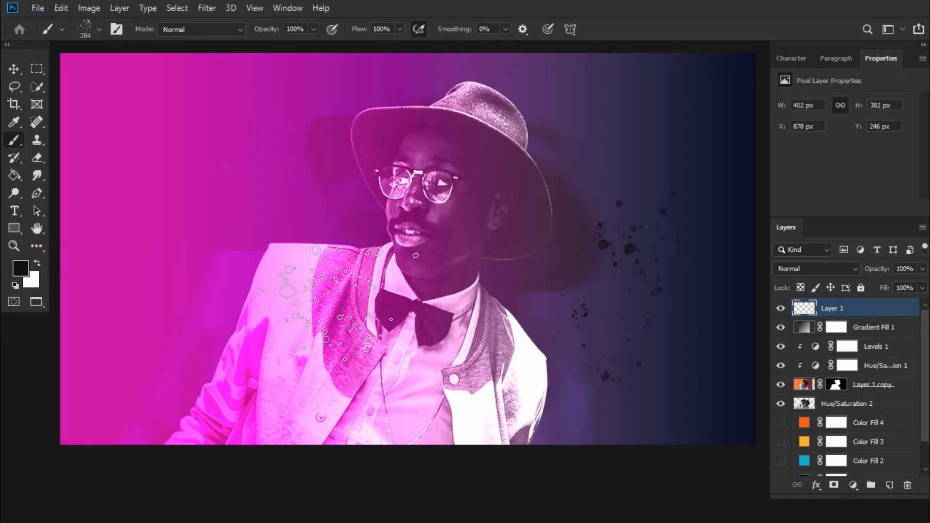
key("ctrl+z")
key("x")
left_click(574, 313)
left_click(598, 146)
left_click(334, 97)
left_click(204, 310)
left_click(208, 150)
left_click(678, 286)
left_click_drag(843, 308, 854, 389)
- Add a new layer and stamp large white spatter around the man with Kyle's Spatter Bot Tilt brush at 511 px
left_click(889, 486)
left_click(99, 29)
left_click(91, 179)
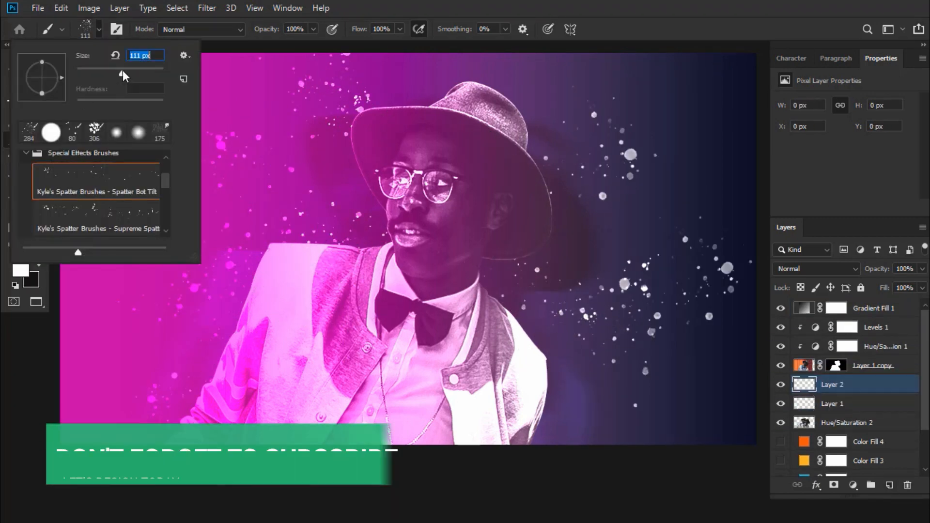
left_click_drag(123, 73, 162, 73)
left_click(288, 145)
left_click(584, 169)
left_click(339, 286)
left_click(107, 347)
- Add another layer and stamp black and white spatter around the man with the spatter brush at 275 px
left_click(889, 486)
key("x")
left_click(85, 29)
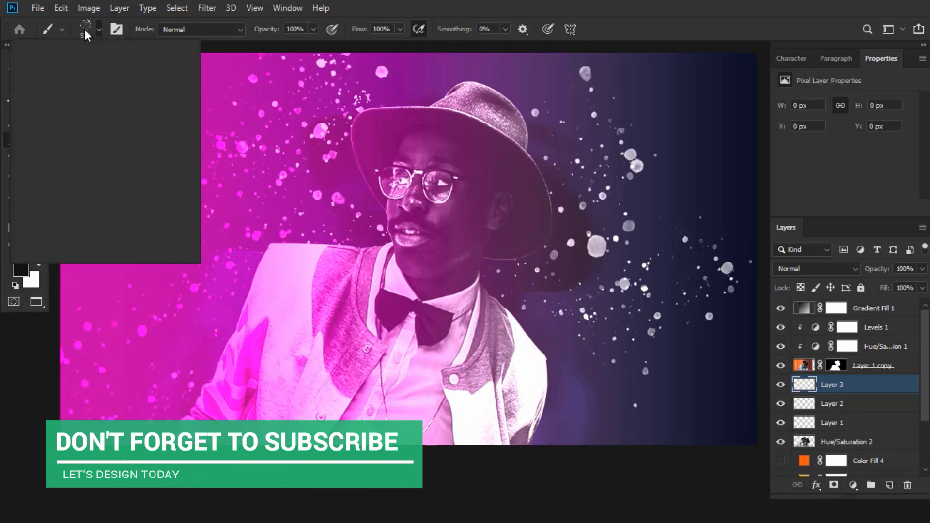
left_click(92, 179)
left_click(557, 397)
left_click(39, 265)
left_click(624, 97)
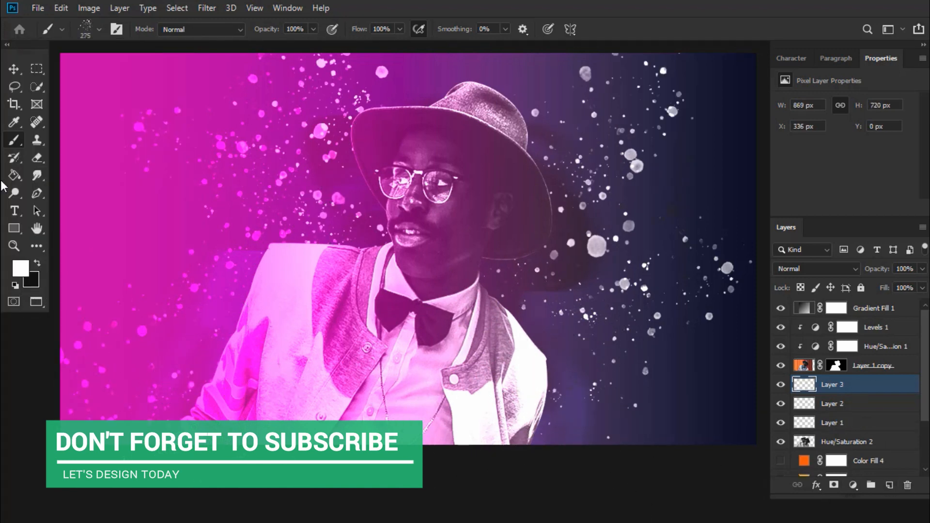
- Add a new layer below Layer 1 copy and set up a Hard Round brush at 25 px
left_click(890, 486)
left_click(85, 28)
left_click(95, 132)
left_click(27, 153)
key("bracketleft")
key("bracketleft")
key("bracketleft")
key("bracketleft")
key("bracketleft")
key("bracketleft")
key("bracketleft")
key("bracketleft")
key("bracketleft")
key("bracketleft")
key("bracketleft")
key("bracketleft")
key("bracketleft")
key("bracketleft")
key("bracketleft")
key("bracketleft")
key("bracketleft")
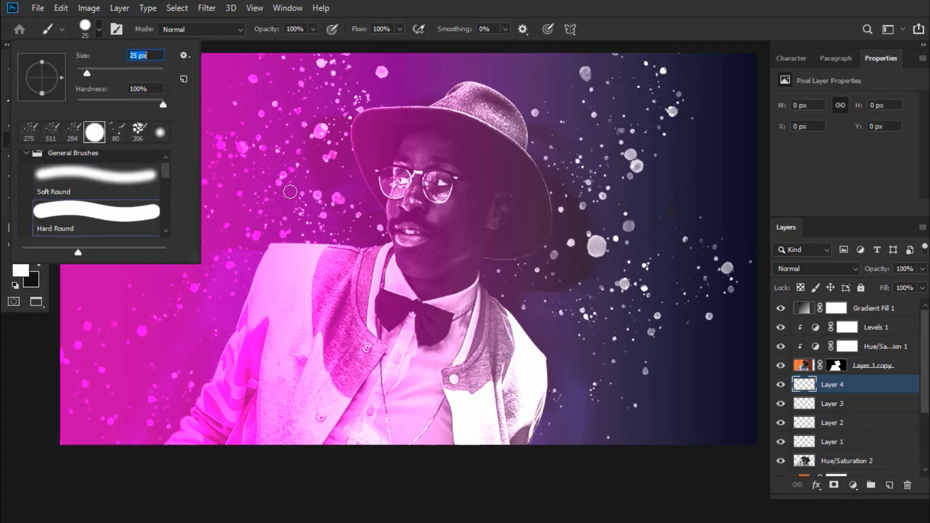
- Paint five white horizontal bars extending outward from behind the man's hat, face and shoulders
left_click_drag(525, 285, 629, 287)
left_click_drag(274, 293, 215, 292)
left_click_drag(330, 196, 361, 196)
left_click_drag(528, 147, 599, 147)
left_click_drag(223, 353, 160, 353)
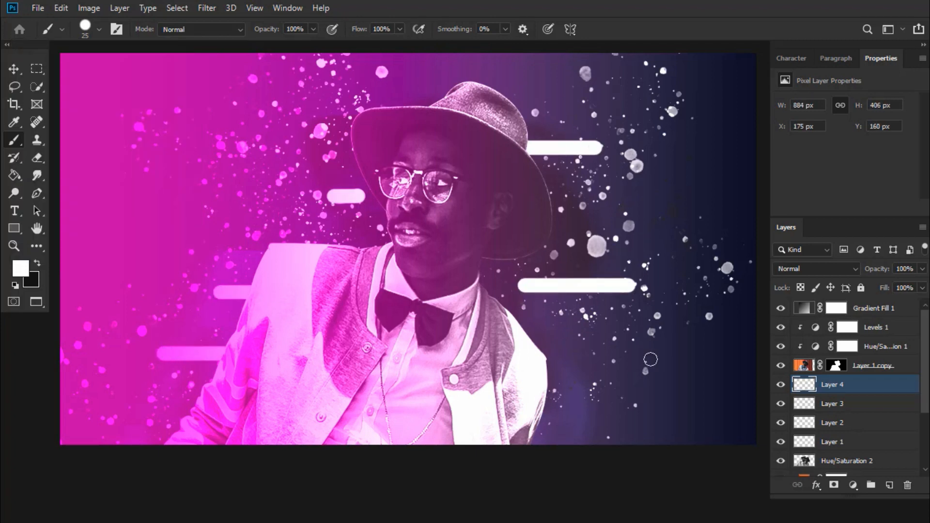
- On a new layer, paint six thin white horizontal bars beside the man with a 10 px hard brush
left_click(890, 486)
left_click(86, 28)
left_click(146, 56)
left_click_drag(146, 55, 128, 55)
type("10")
key("Return")
left_click_drag(254, 225, 357, 226)
left_click_drag(524, 334, 577, 334)
left_click_drag(270, 317, 223, 317)
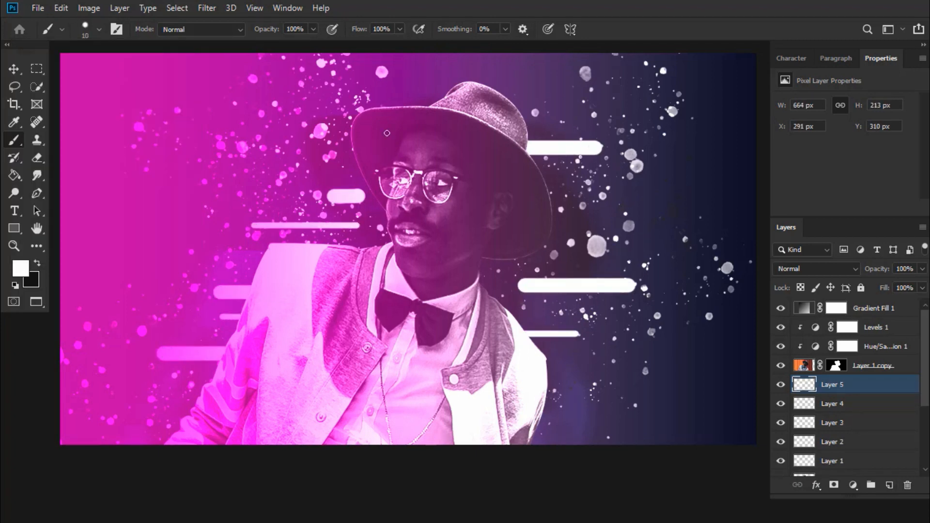
left_click_drag(228, 133, 356, 133)
left_click_drag(537, 214, 568, 214)
left_click_drag(546, 405, 624, 405)
- On a new layer, paint white horizontal bars of varied length on both sides of the man with a 15 px brush
left_click(890, 486)
left_click(86, 28)
type("15")
key("Return")
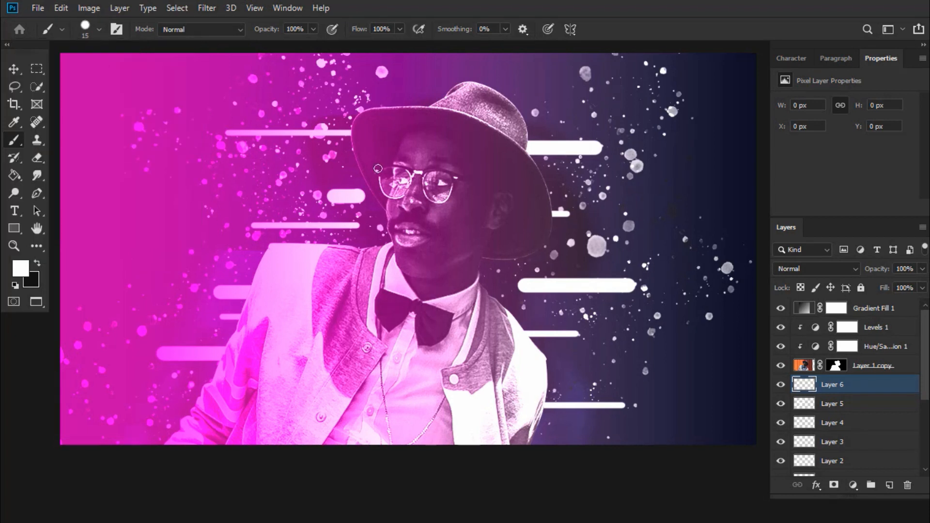
left_click_drag(317, 169, 359, 169)
left_click_drag(273, 196, 306, 196)
left_click_drag(481, 266, 523, 266)
left_click_drag(232, 337, 125, 337)
left_click_drag(540, 174, 674, 174)
left_click_drag(453, 90, 314, 90)
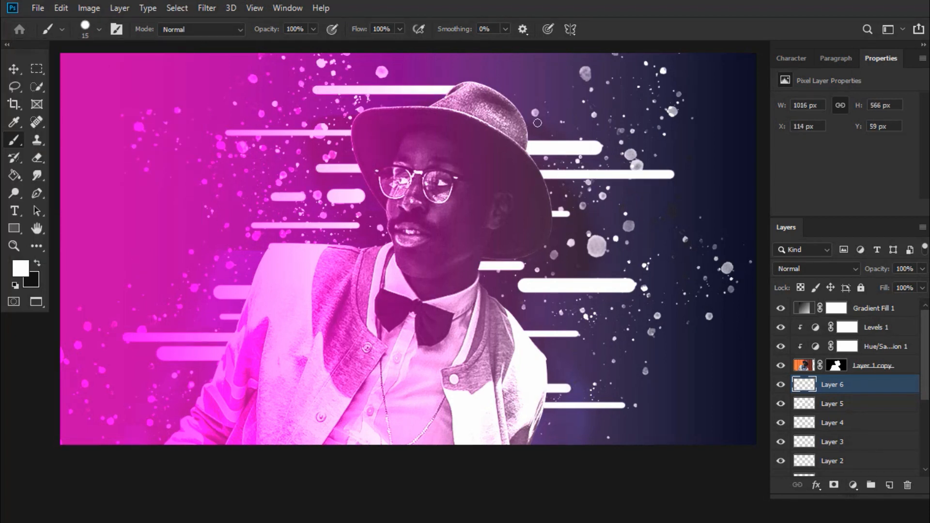
left_click_drag(526, 123, 548, 123)
- On a new layer, paint seven fine white horizontal lines on both sides of the man with an 8 px brush
left_click(889, 485)
left_click(85, 28)
left_click_drag(147, 56, 128, 55)
type("8")
key("Return")
left_click_drag(101, 182, 366, 181)
left_click_drag(550, 239, 701, 238)
left_click_drag(552, 310, 506, 310)
left_click_drag(262, 257, 220, 258)
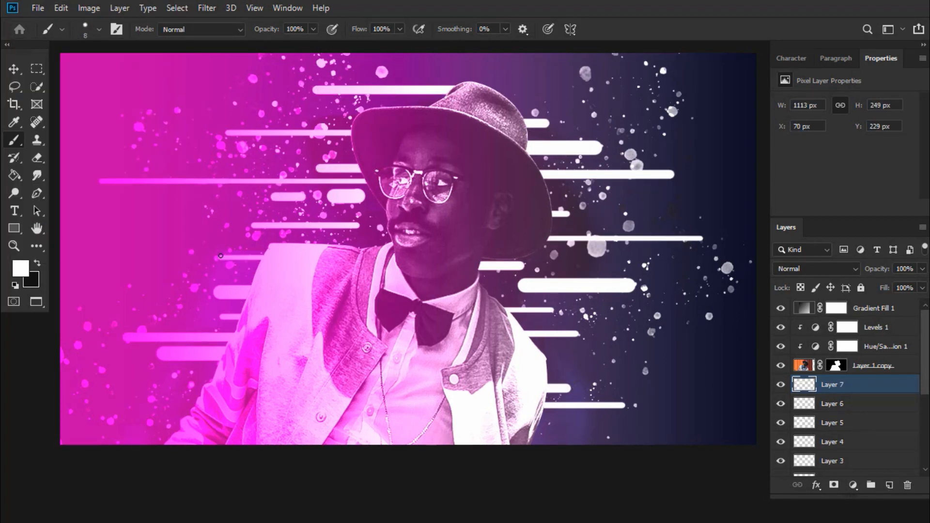
left_click_drag(390, 239, 361, 239)
left_click_drag(212, 397, 135, 396)
left_click_drag(536, 250, 581, 250)
- On a new layer, paint five thick 50 px white horizontal bars behind the man and set the layer's blending mode to Overlay
left_click(889, 485)
left_click(86, 28)
left_click(98, 69)
left_click_drag(512, 361, 632, 361)
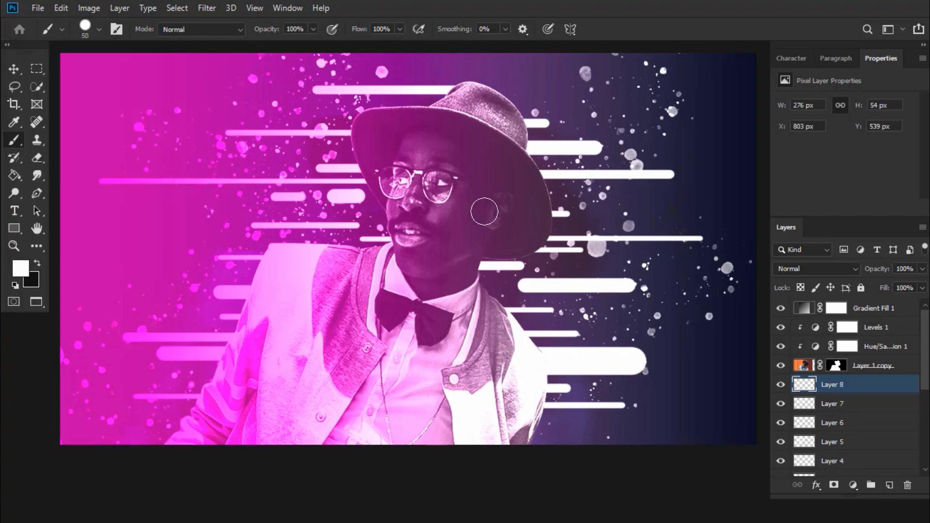
left_click_drag(538, 195, 655, 195)
left_click_drag(378, 215, 275, 215)
left_click_drag(233, 299, 161, 299)
left_click_drag(345, 149, 285, 149)
key("v")
left_click(809, 268)
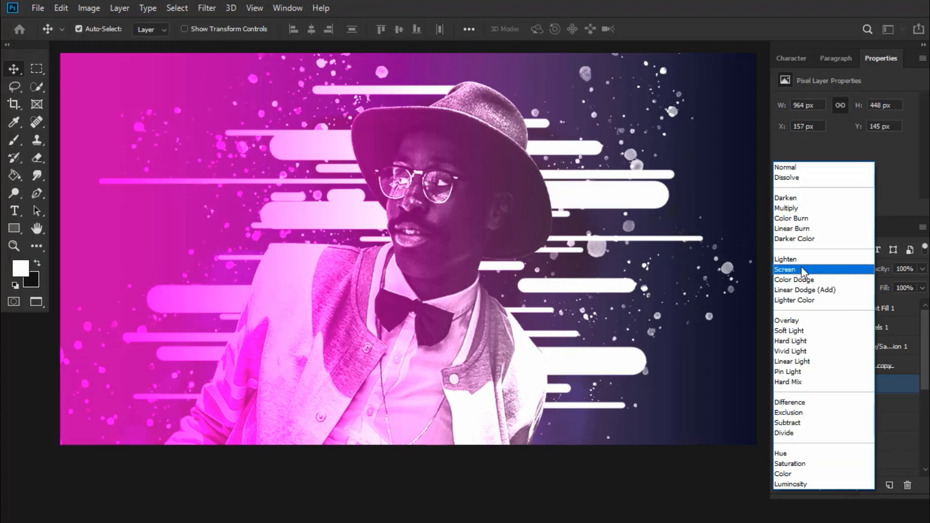
left_click(797, 321)
- On a new layer, paint white horizontal bars by the man's shoulders and hat with a 28 px brush
left_click(890, 485)
key("b")
left_click(90, 30)
left_click(89, 69)
left_click_drag(626, 301, 495, 301)
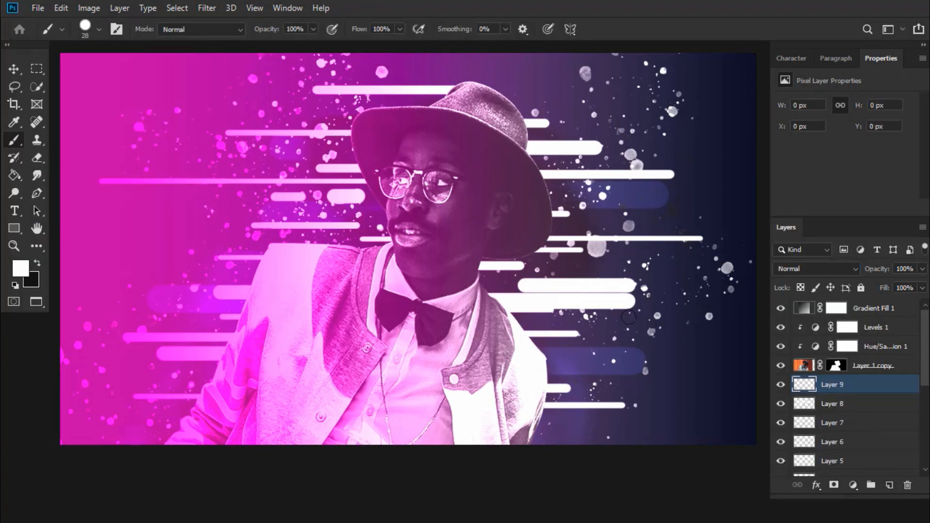
left_click_drag(257, 266, 163, 267)
left_click_drag(353, 148, 272, 152)
key("ctrl+z")
left_click_drag(492, 100, 616, 101)
- Set the 28 px bar layer's blending mode to Overlay and move it above Gradient Fill 1
key("v")
left_click(809, 269)
left_click(797, 321)
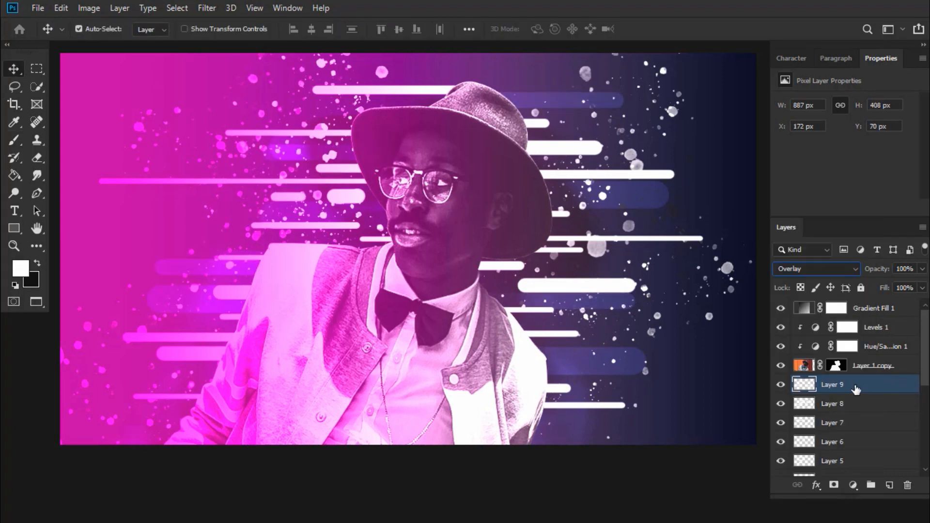
left_click_drag(855, 387, 863, 306)
- On a new top layer, paint four thin 9 px white lines crossing the man and set the layer's blending mode to Overlay
left_click(888, 485)
key("b")
left_click(90, 30)
left_click(83, 72)
left_click_drag(339, 302, 87, 302)
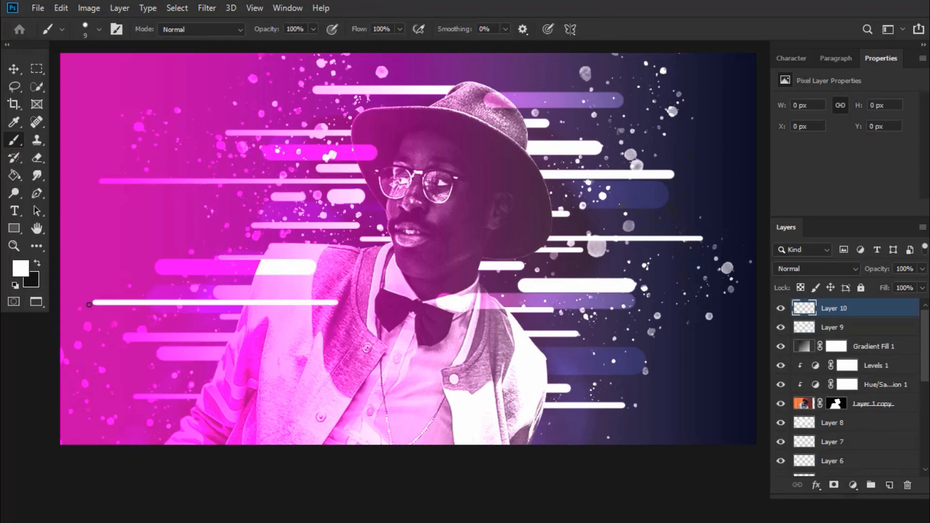
left_click_drag(519, 285, 420, 285)
left_click_drag(424, 388, 99, 388)
left_click_drag(478, 134, 581, 134)
left_click(14, 69)
left_click(815, 269)
left_click(799, 320)
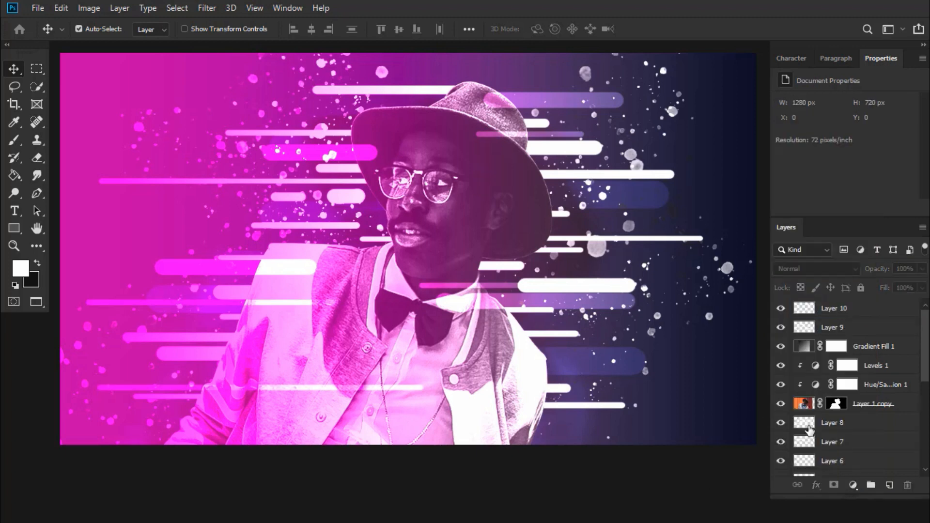
- Change the blending mode of the blurred Hue/Saturation 2 layer and deselect all layers
left_click(848, 372)
left_click(815, 269)
mouse_move(922, 325)
left_mouse_down()
mouse_move(922, 411)
mouse_move(926, 319)
left_mouse_up()
left_click(806, 355)
left_click(717, 460)
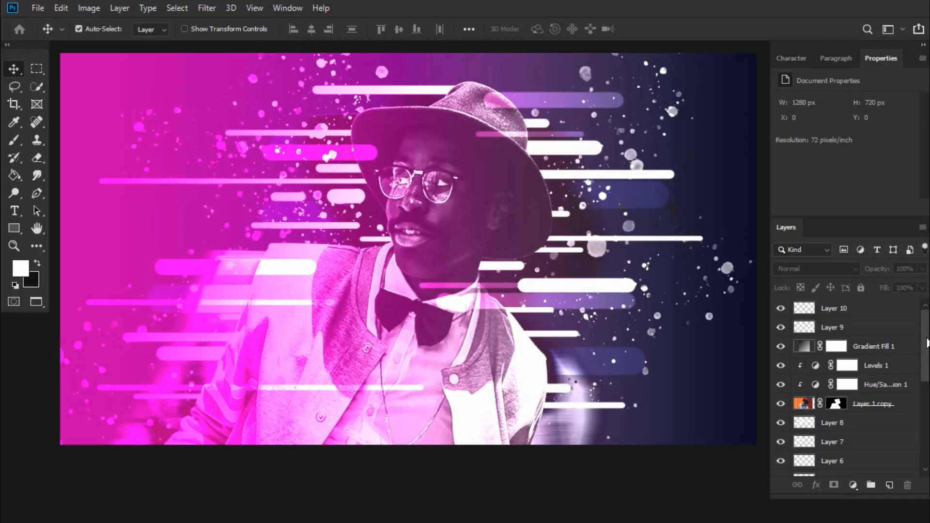
- Hide the navy Color Fill 1 layer and the painted spatter and bar layers, Layer 1 through Layer 8
left_click_drag(926, 356, 910, 446)
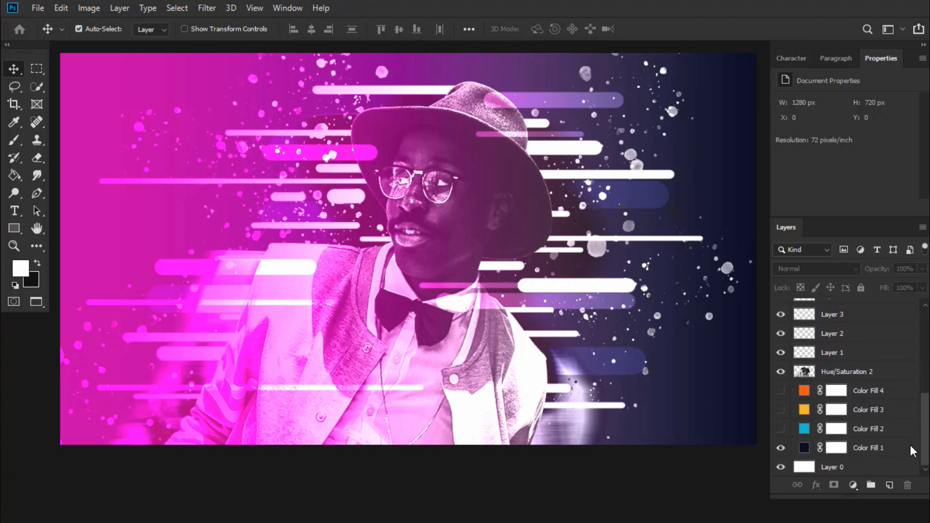
left_click(780, 447)
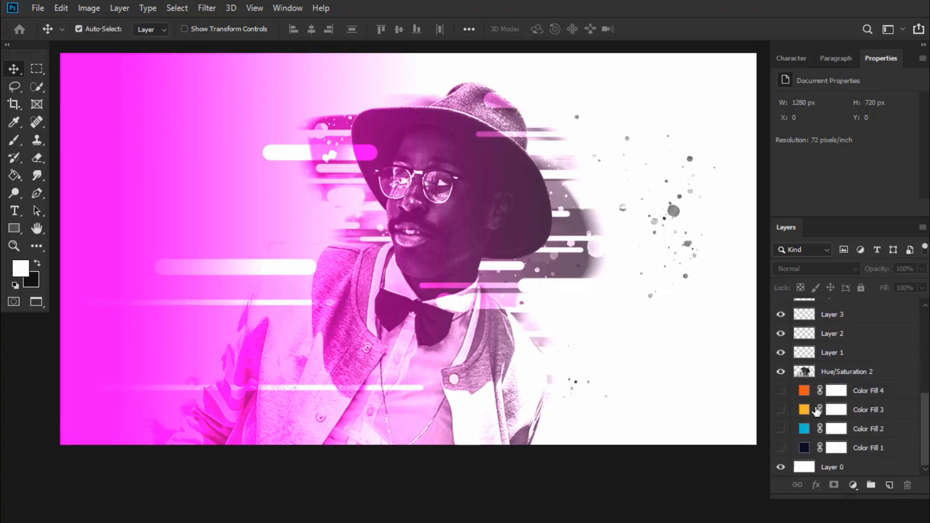
left_click_drag(922, 430, 913, 345)
scroll(913, 334, "down", 5)
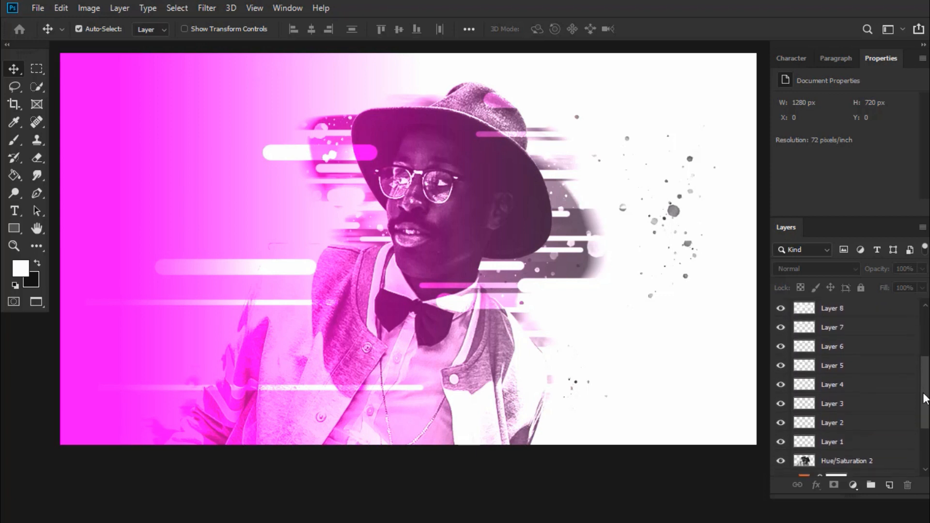
left_click(779, 307)
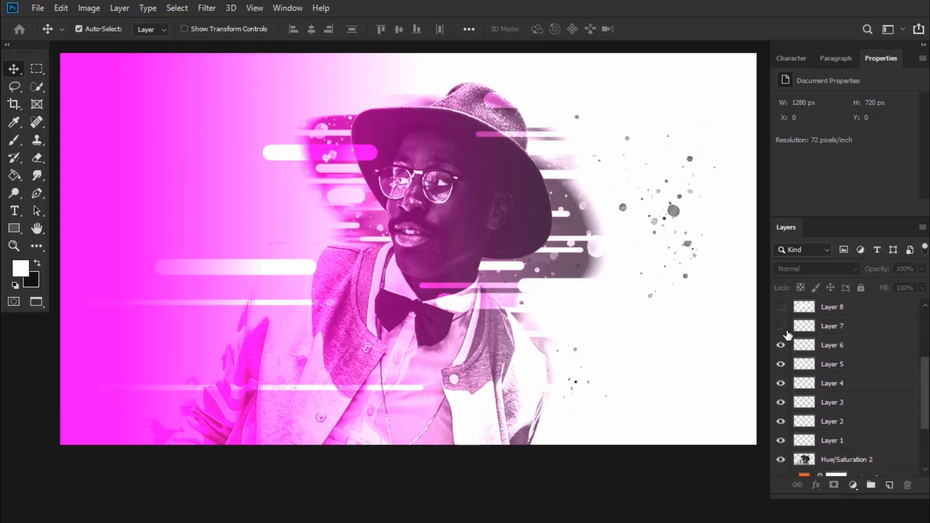
left_click(780, 345)
left_click(781, 364)
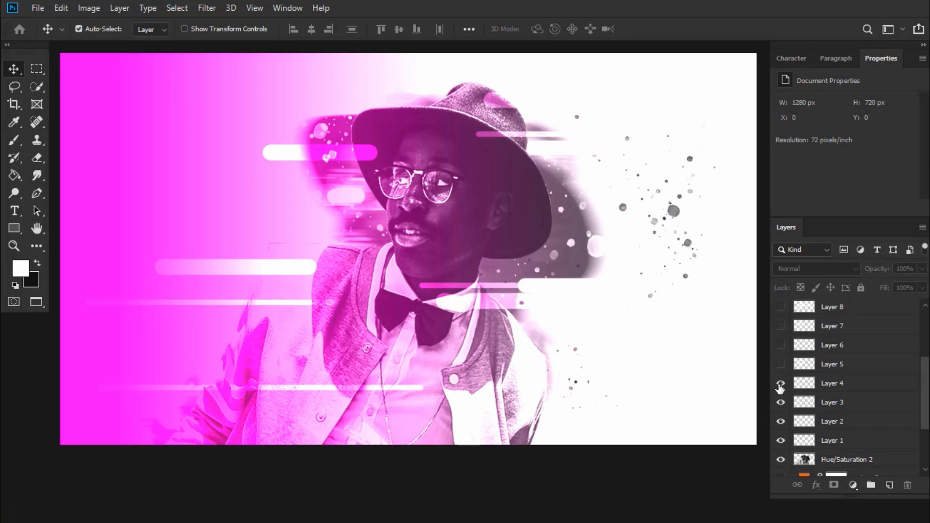
left_click(780, 383)
left_click(780, 421)
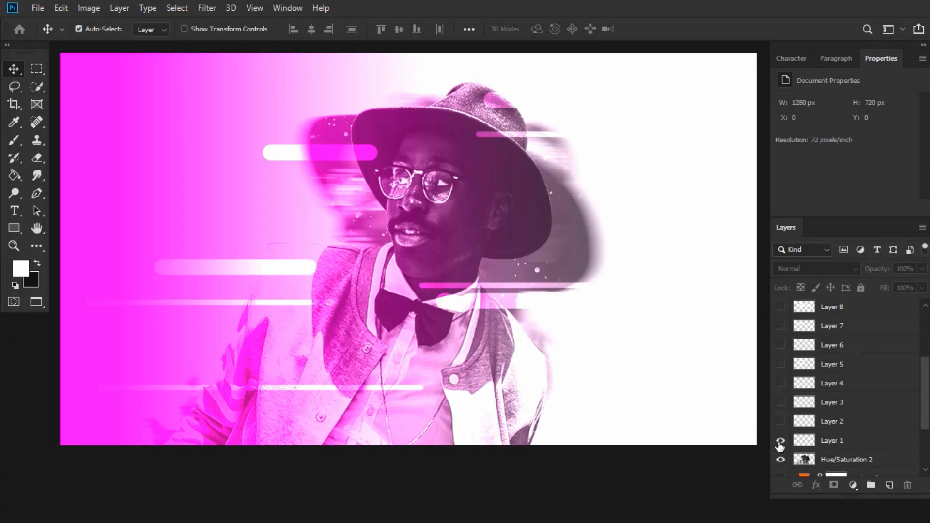
left_click(780, 442)
- Hide the two bar layers above the gradient, Layer 10 and Layer 9
scroll(852, 339, "up", 5)
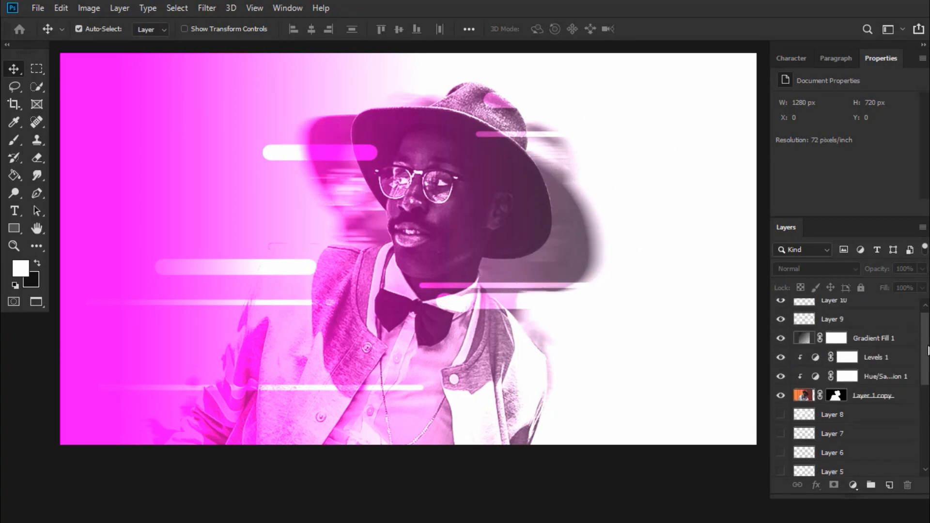
left_click(781, 308)
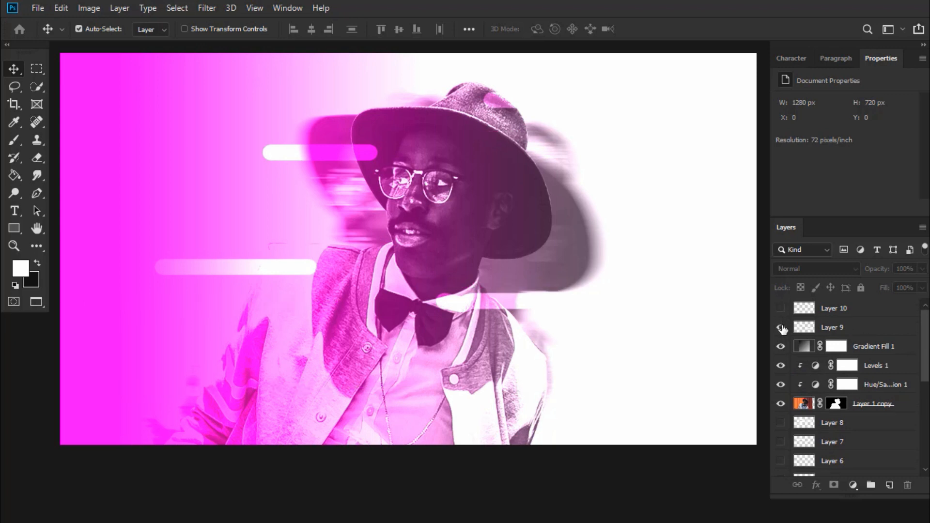
left_click(781, 327)
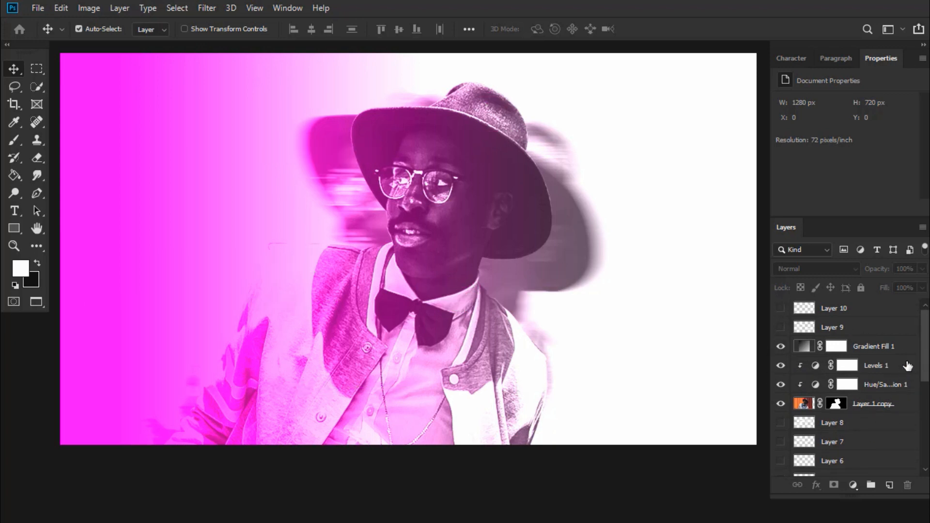
- Make the layer list slightly taller and bring up the Timeline below the canvas
scroll(925, 340, "down", 10)
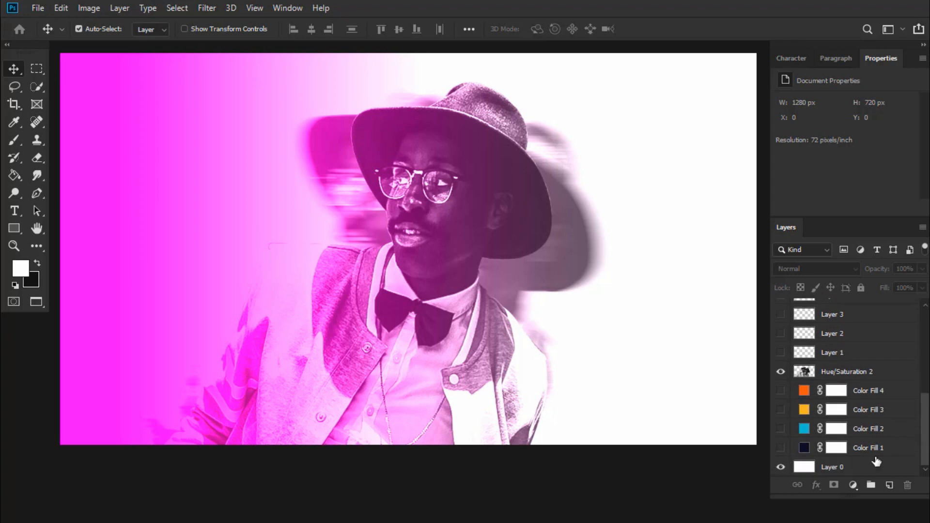
left_click_drag(838, 498, 840, 518)
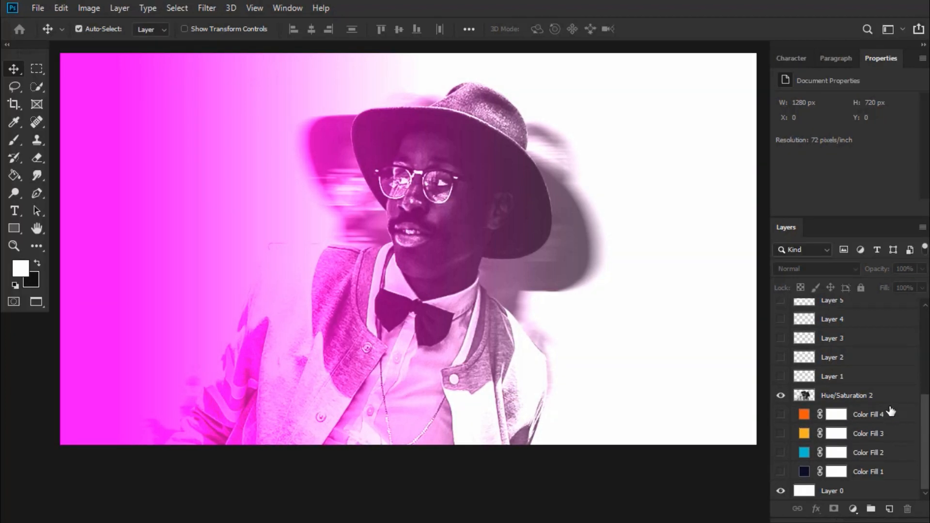
left_click(248, 7)
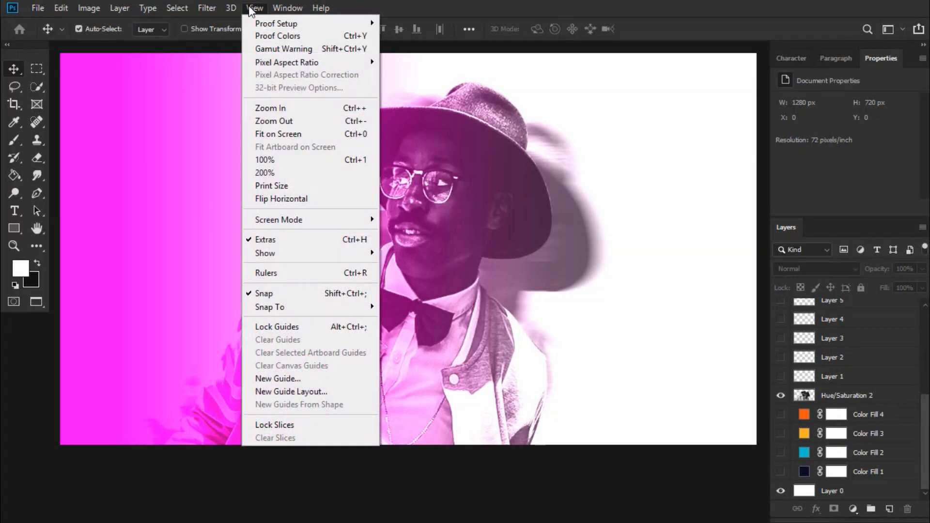
mouse_move(281, 8)
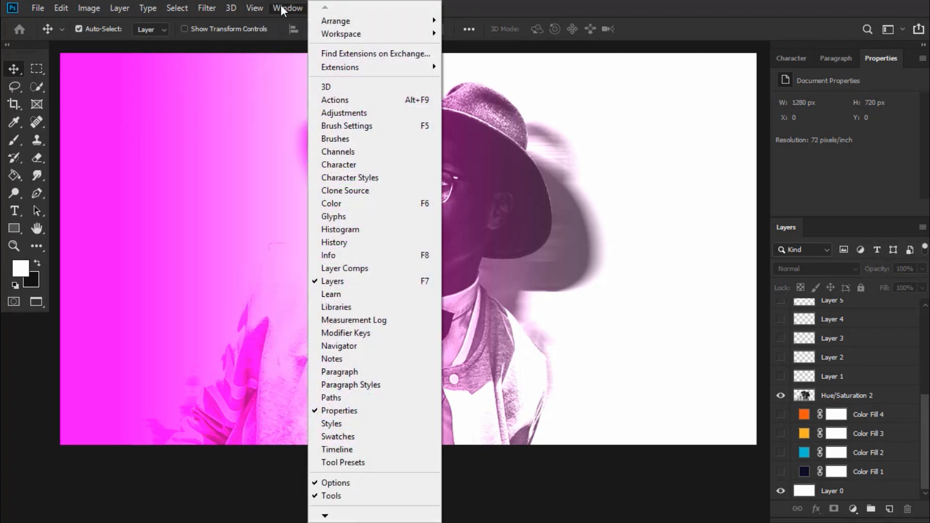
left_click(356, 449)
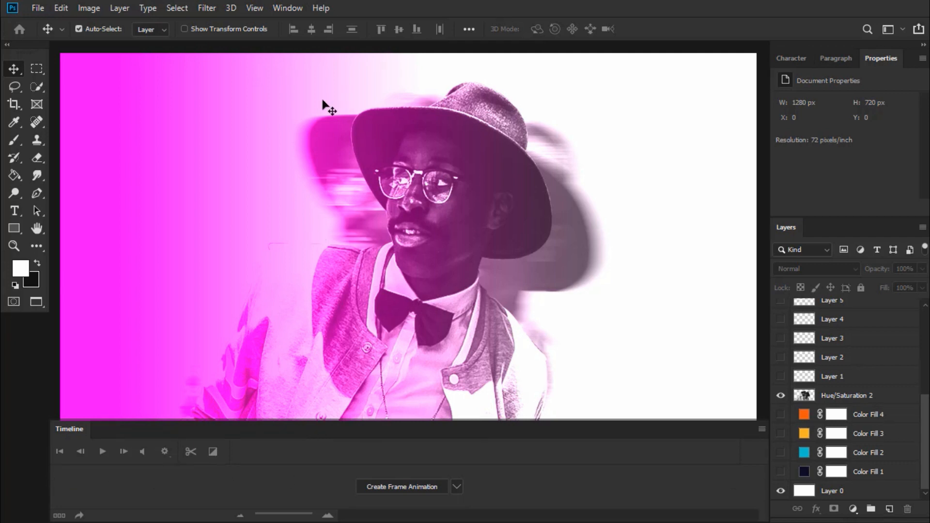
left_click(291, 9)
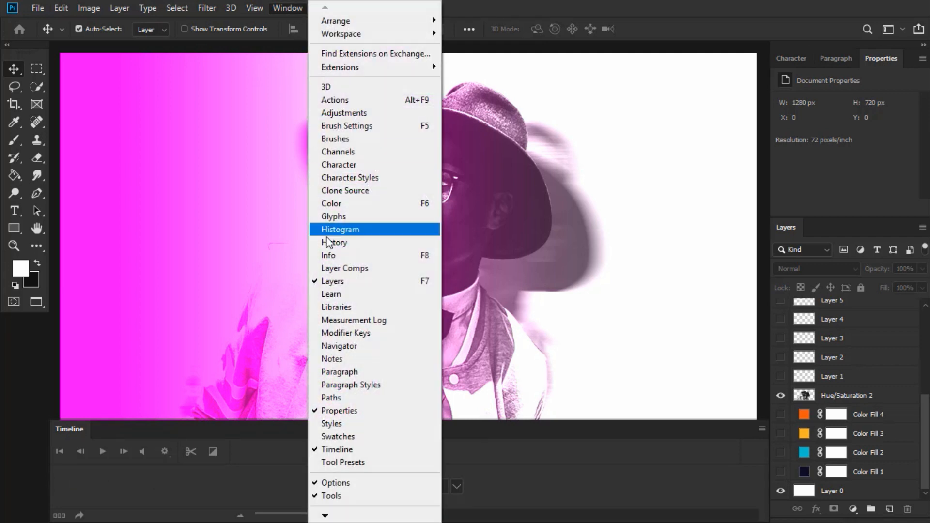
left_click(351, 450)
left_click(289, 10)
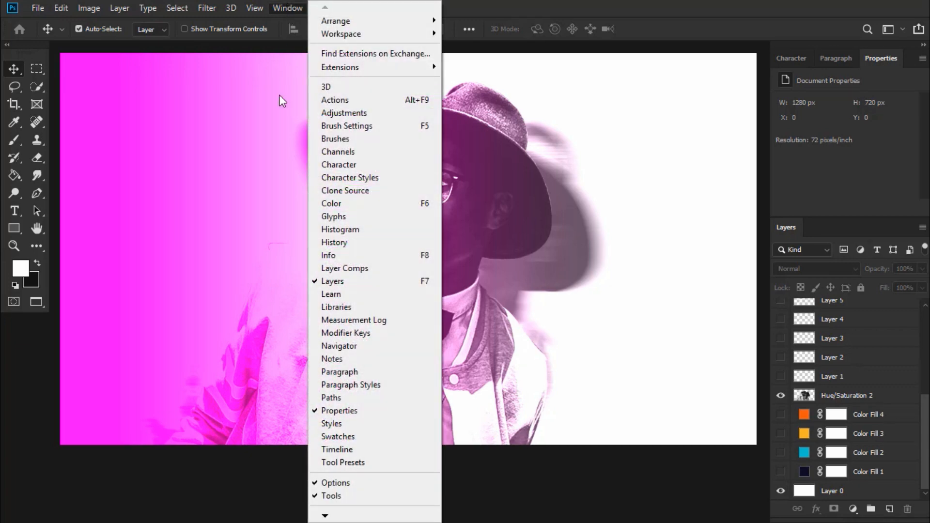
left_click(325, 449)
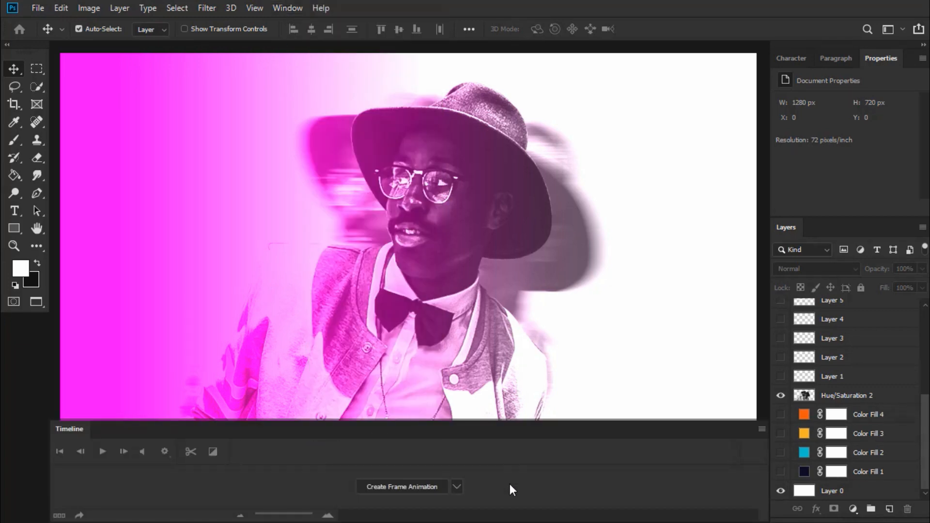
- Create a frame animation in the Timeline, with the white-background version as its first frame
left_click(457, 487)
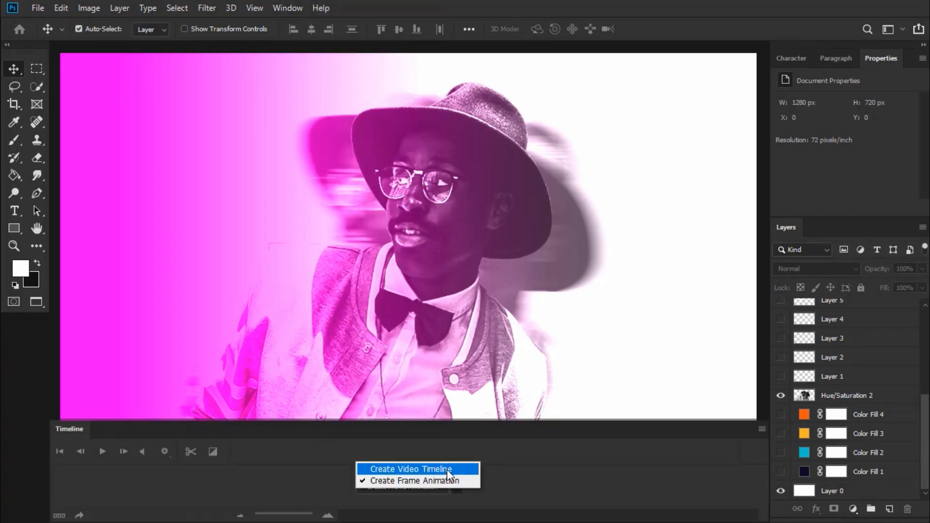
left_click(455, 480)
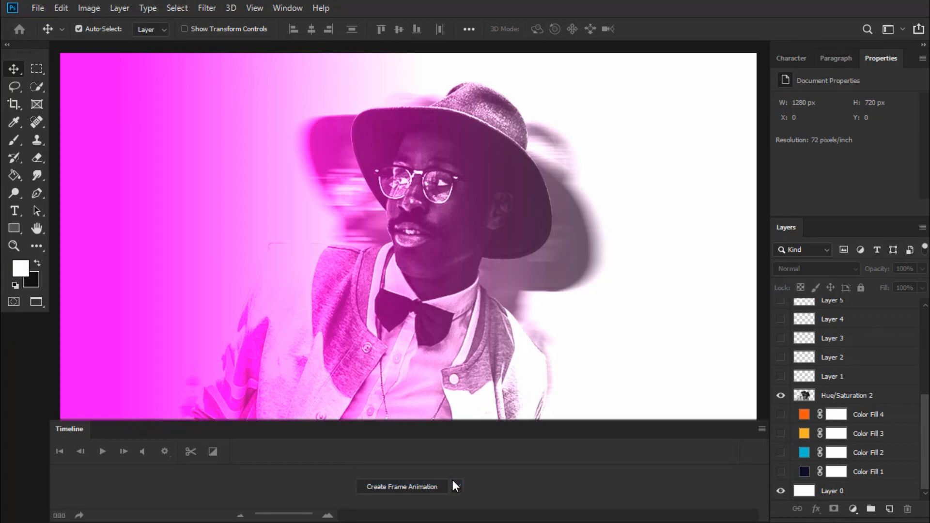
left_click(400, 486)
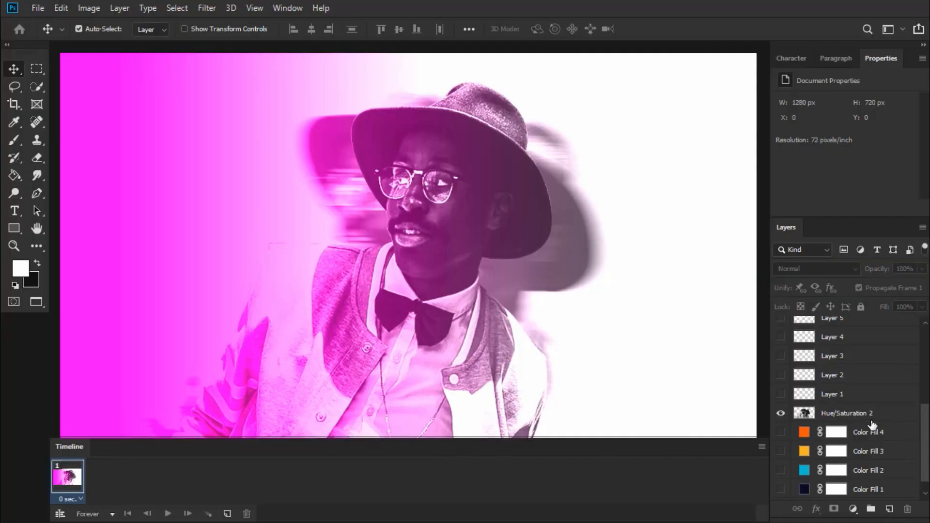
- Add a second animation frame and show the navy Color Fill 1, Layer 1 and Layer 3 in it
scroll(927, 452, "down", 1)
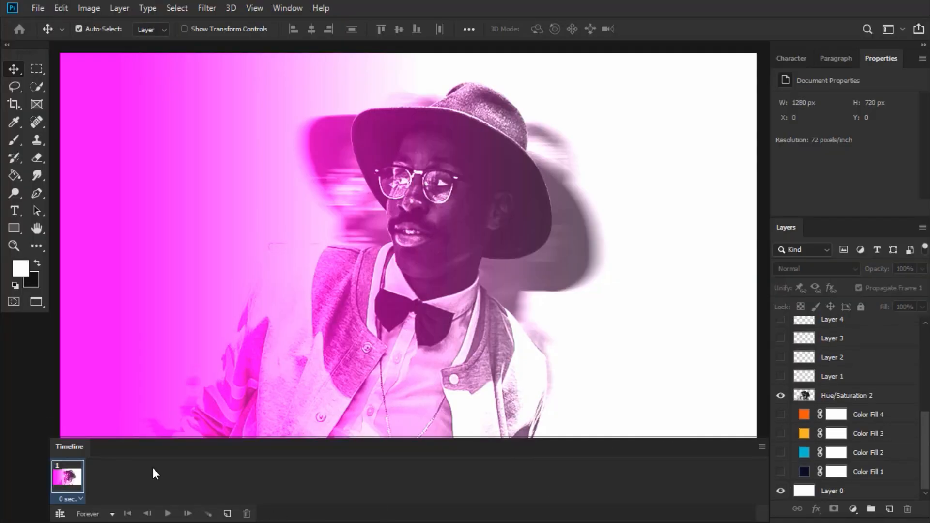
left_click(226, 514)
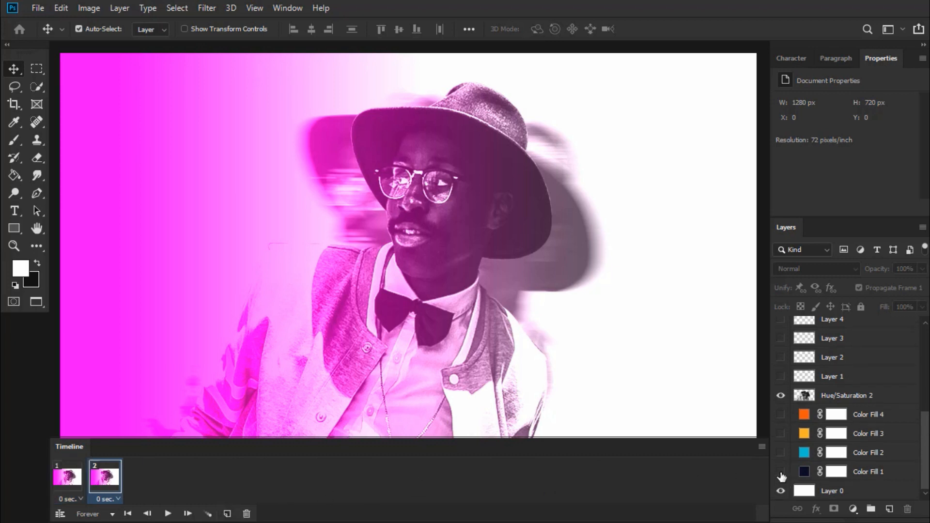
left_click(780, 472)
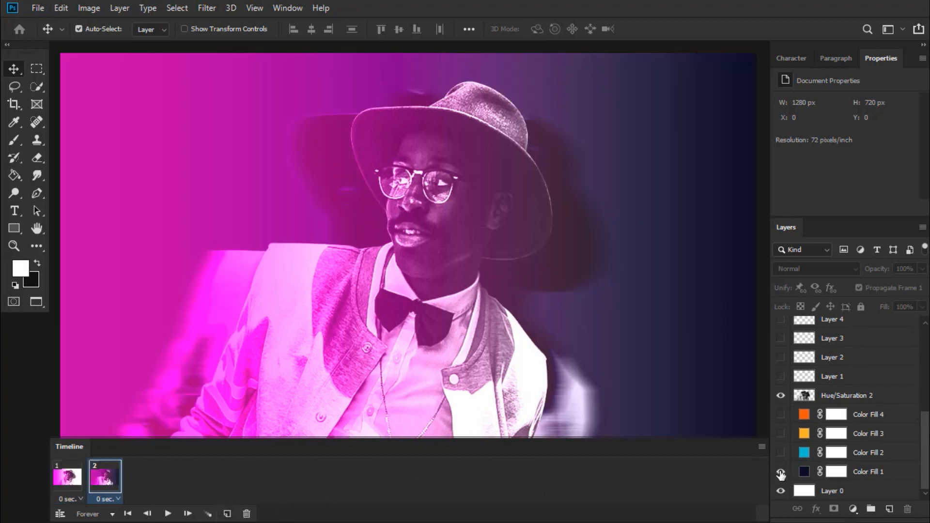
left_click(781, 376)
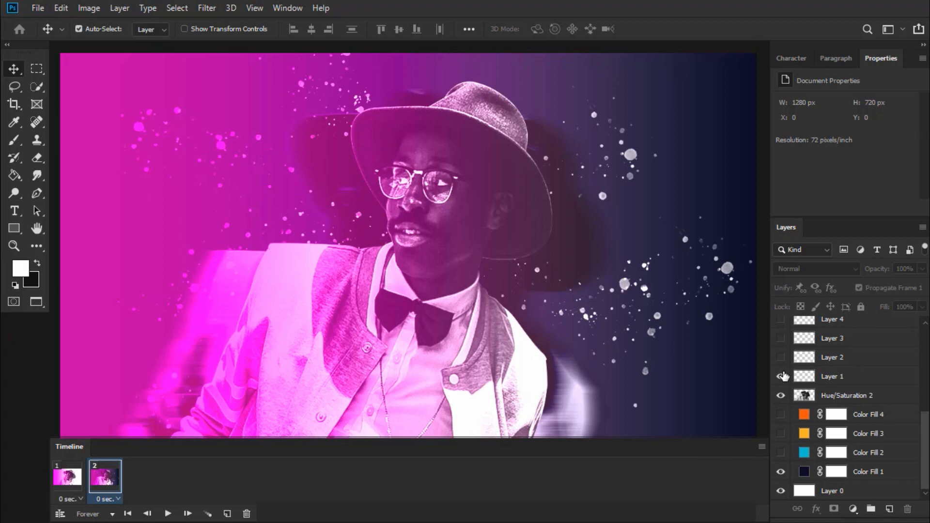
left_click(780, 339)
left_click(780, 338)
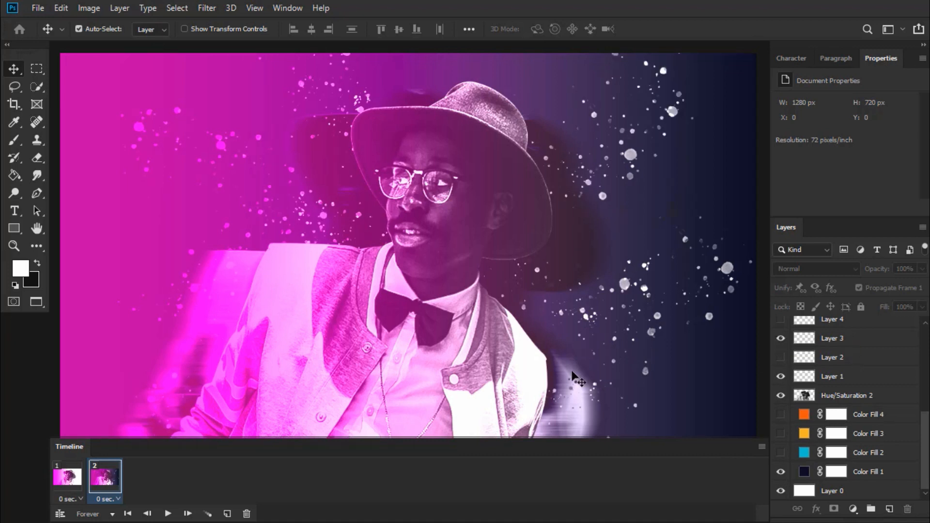
- Add a third animation frame and show the blue Color Fill 2, Layer 5 and Layer 7 in it
left_click(226, 514)
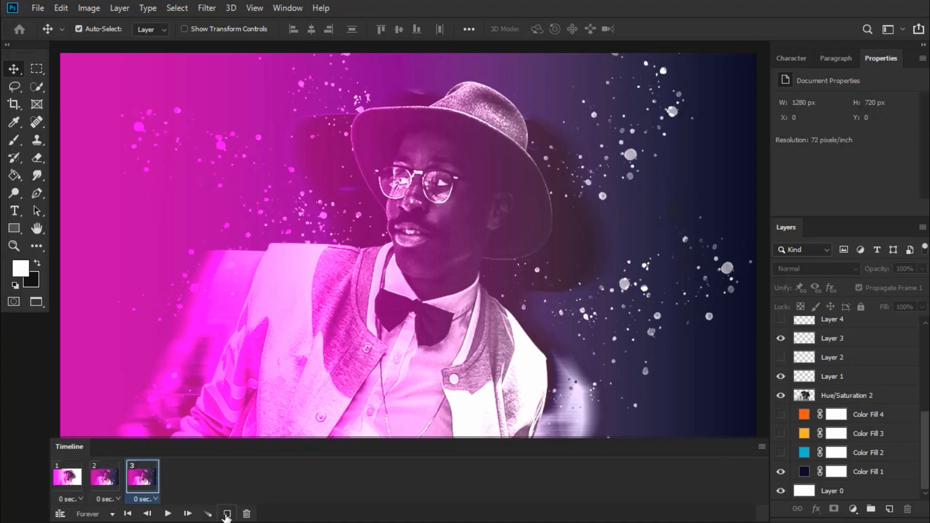
left_click(780, 452)
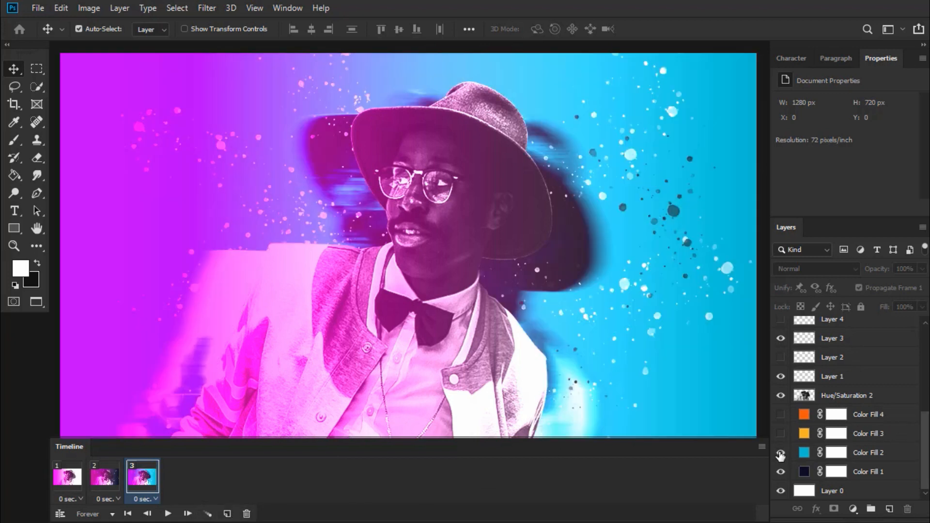
scroll(784, 358, "up", 2)
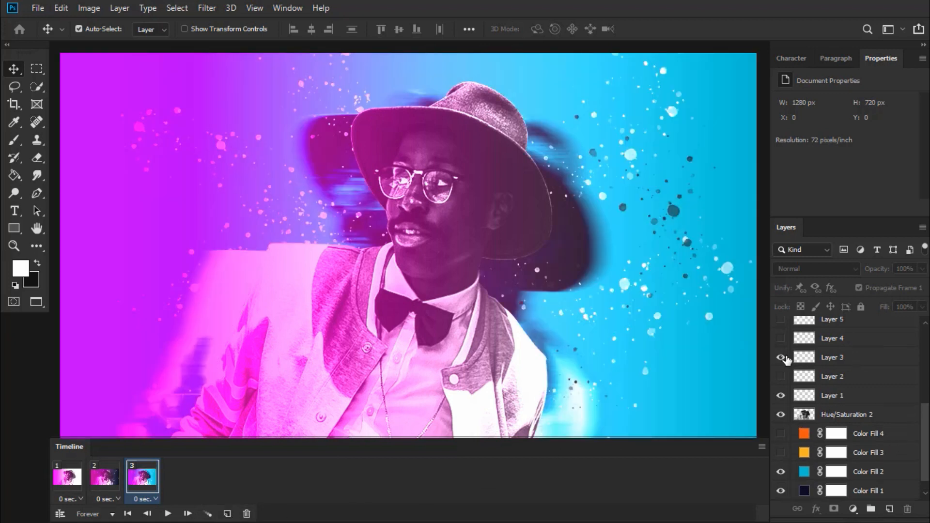
left_click(779, 339)
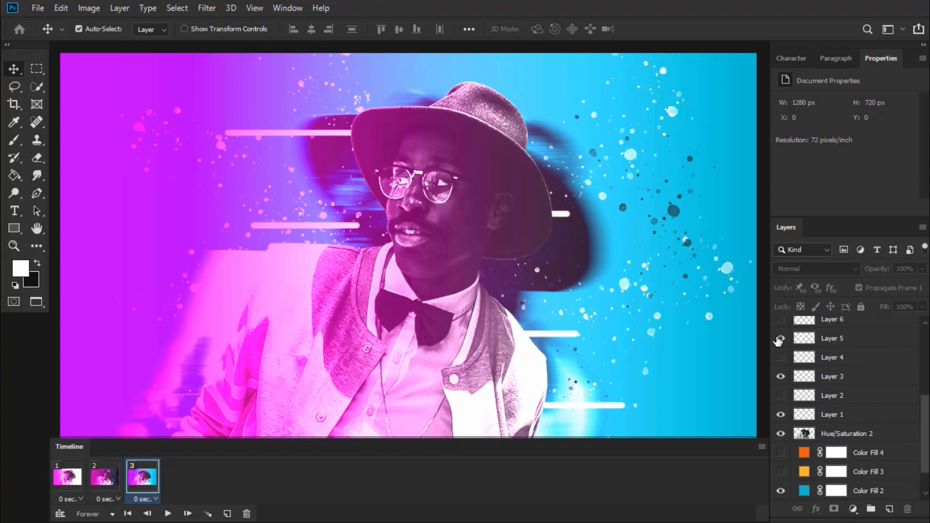
scroll(784, 382, "up", 1)
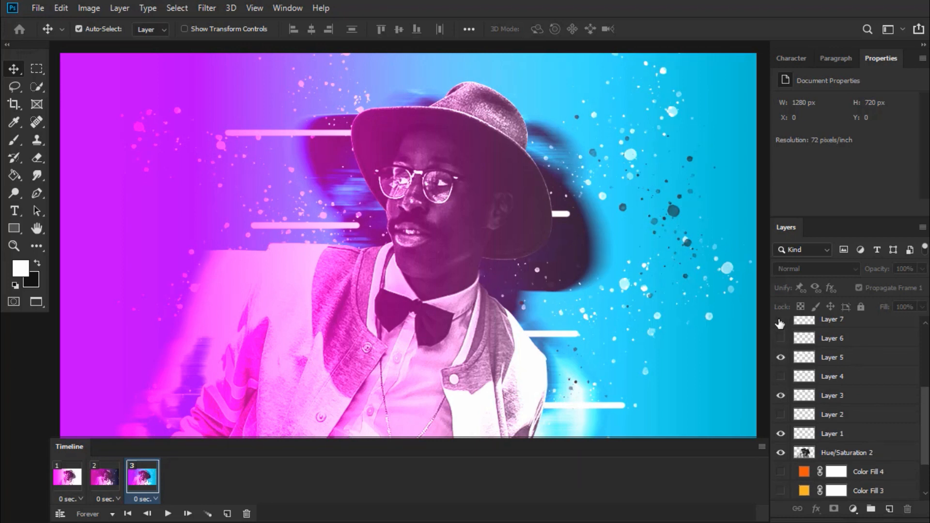
left_click(780, 320)
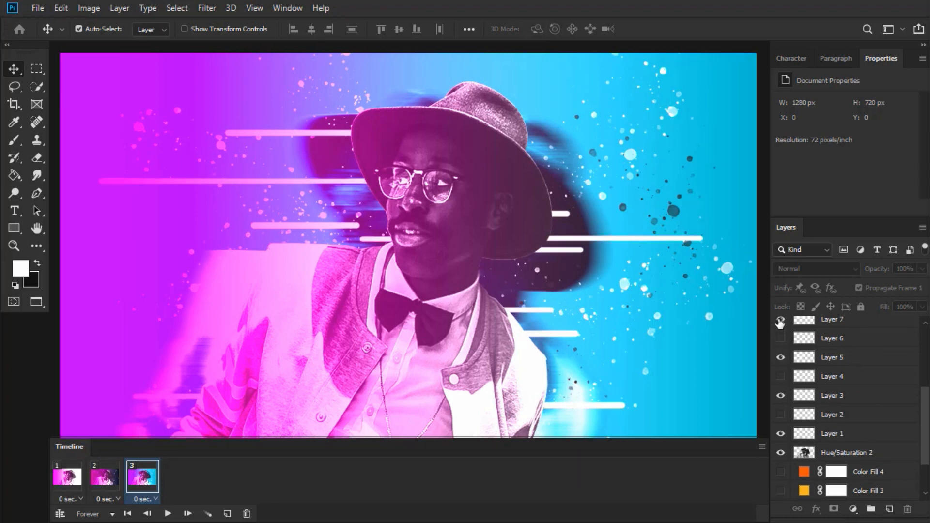
- Add a fourth animation frame and show the yellow Color Fill 3, Layer 4 and Layer 9 in it
left_click(227, 514)
scroll(867, 426, "down", 3)
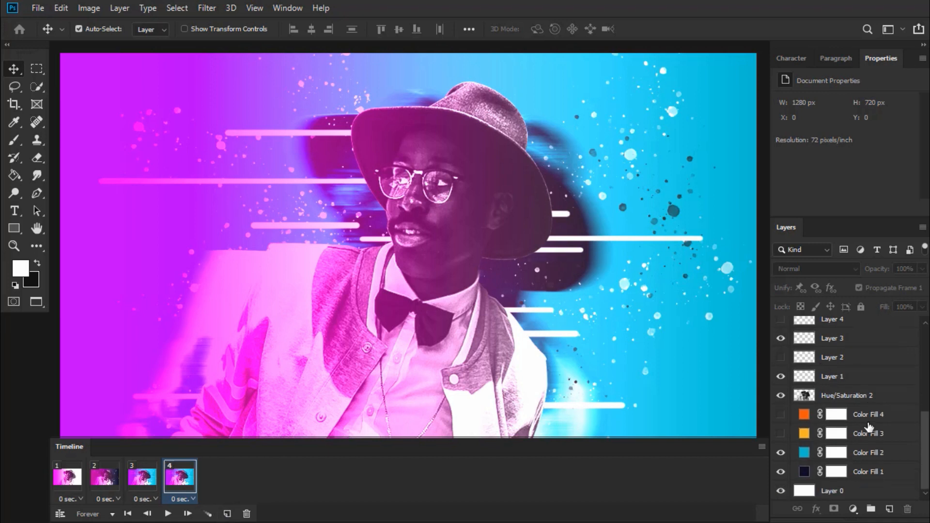
left_click(781, 433)
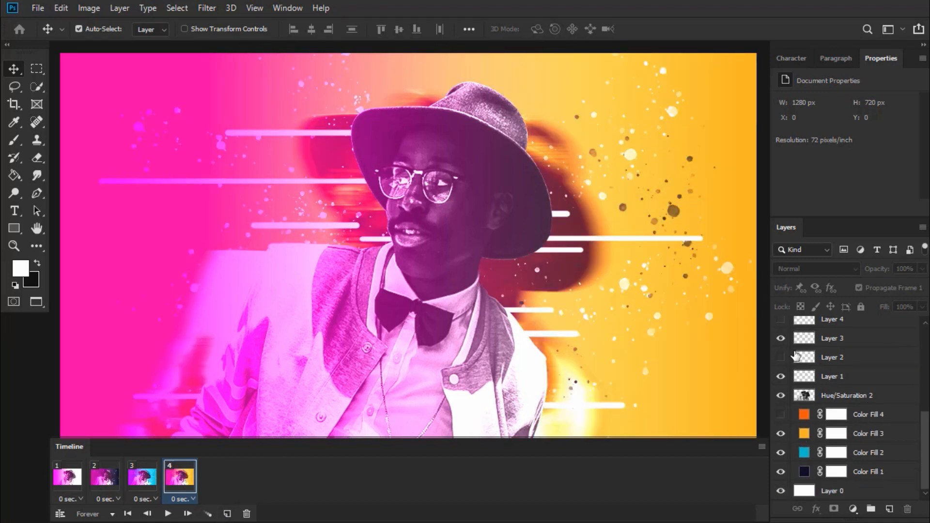
scroll(797, 359, "up", 3)
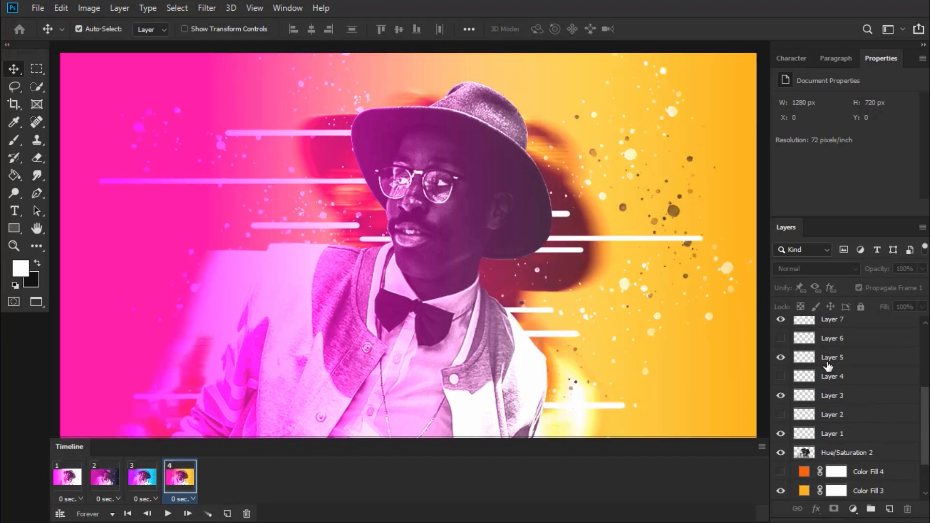
left_click(778, 377)
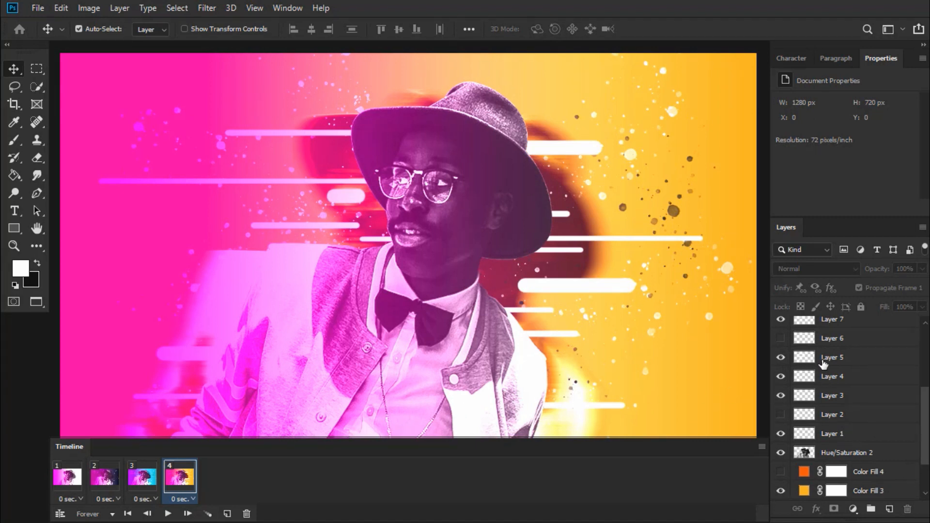
scroll(824, 383, "up", 3)
scroll(825, 383, "up", 4)
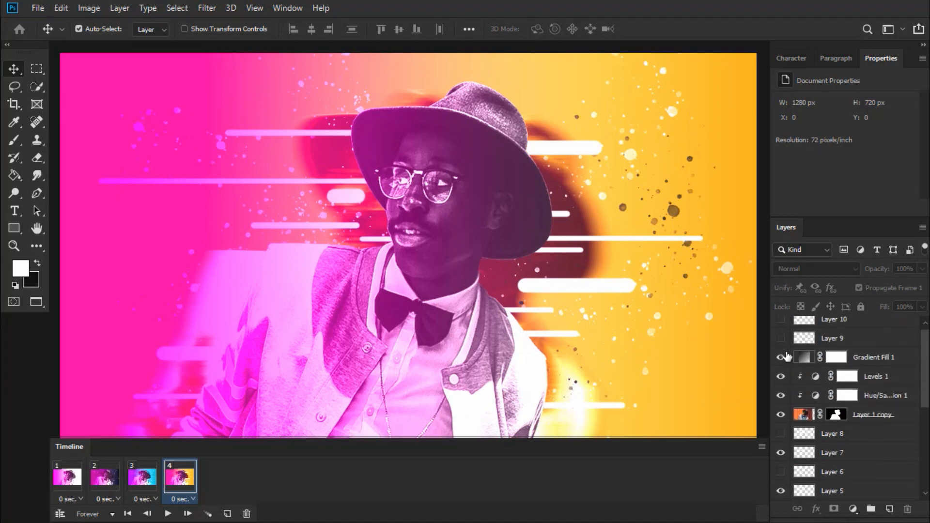
left_click(780, 339)
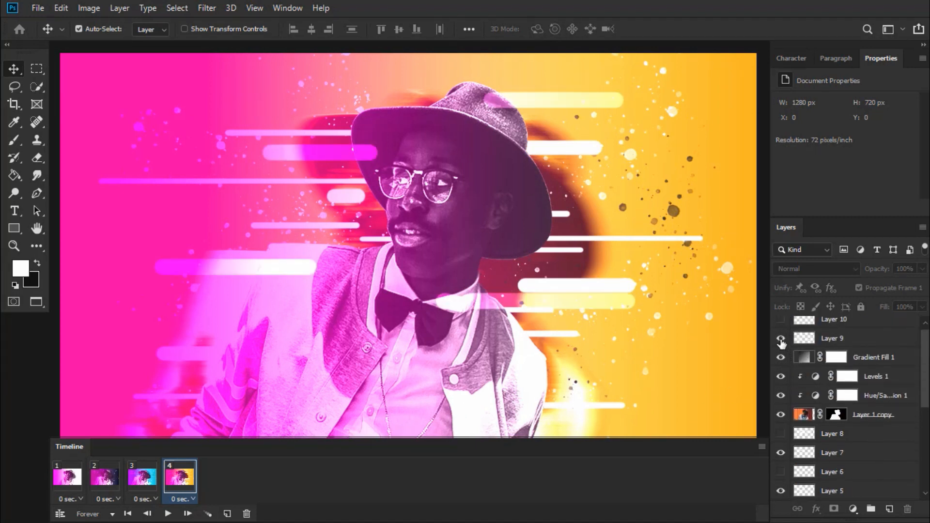
- Add a fifth animation frame and show the orange Color Fill 4, Layer 6, Layer 8 and Layer 10 in it
left_click(227, 514)
scroll(814, 446, "down", 10)
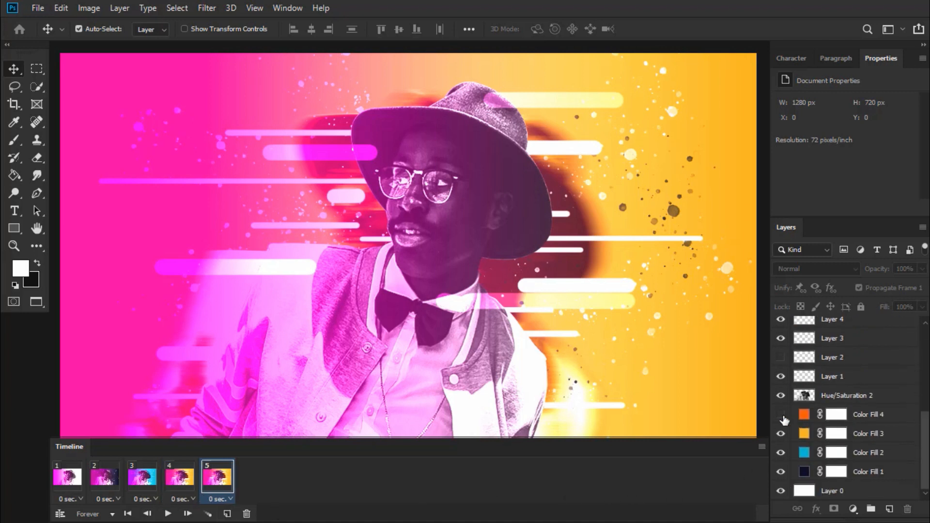
left_click(781, 415)
scroll(839, 356, "up", 8)
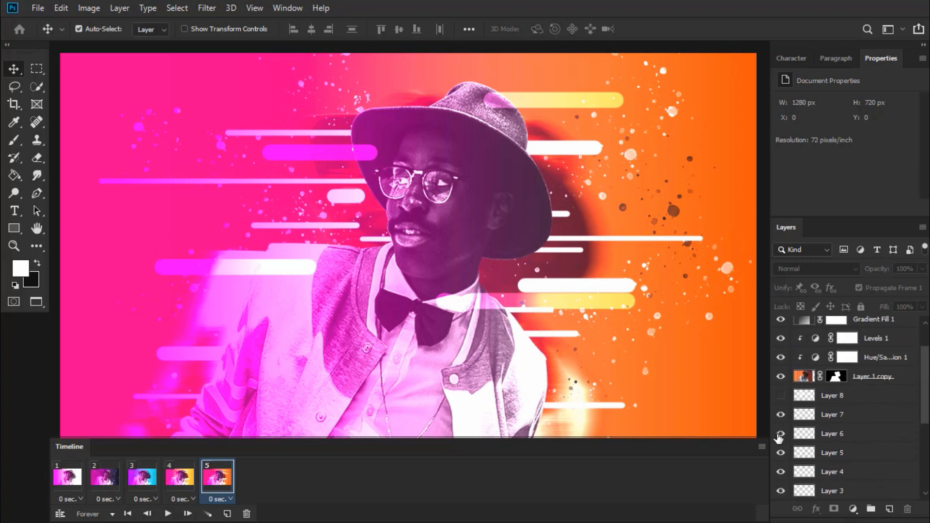
left_click(779, 434)
left_click(781, 401)
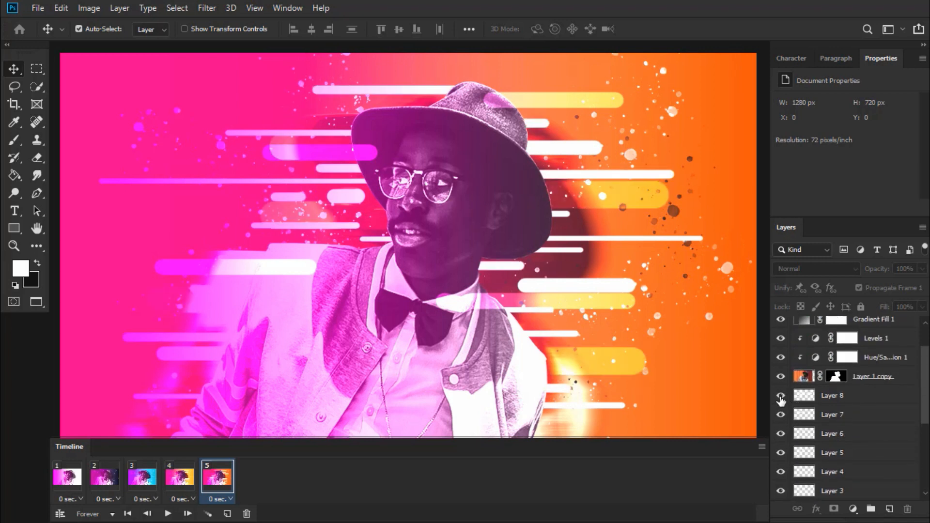
scroll(838, 404, "up", 1)
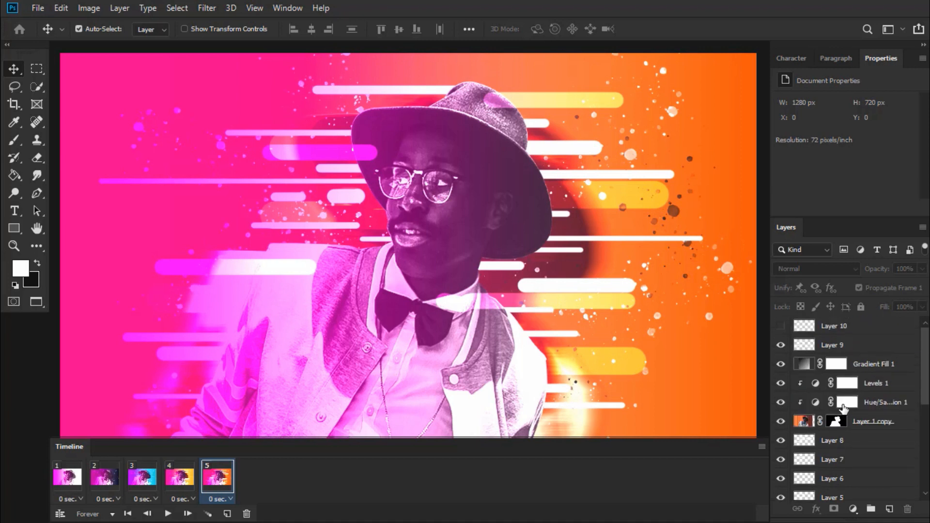
left_click(781, 326)
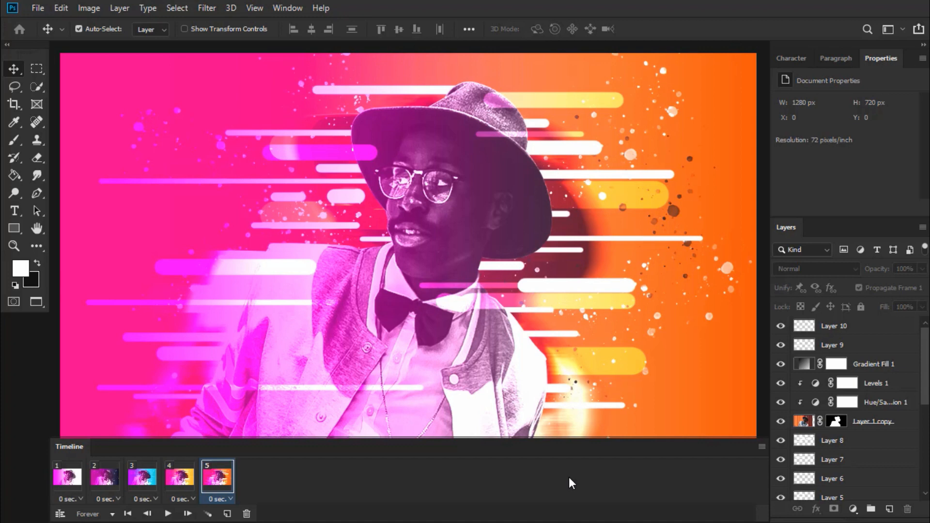
- Play the five-frame animation as a preview and stop it
left_click(168, 514)
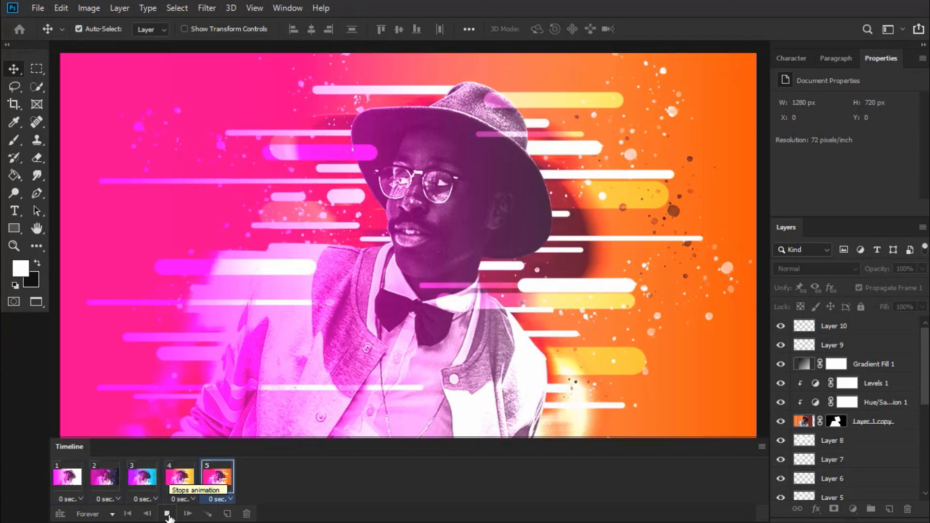
left_click(167, 514)
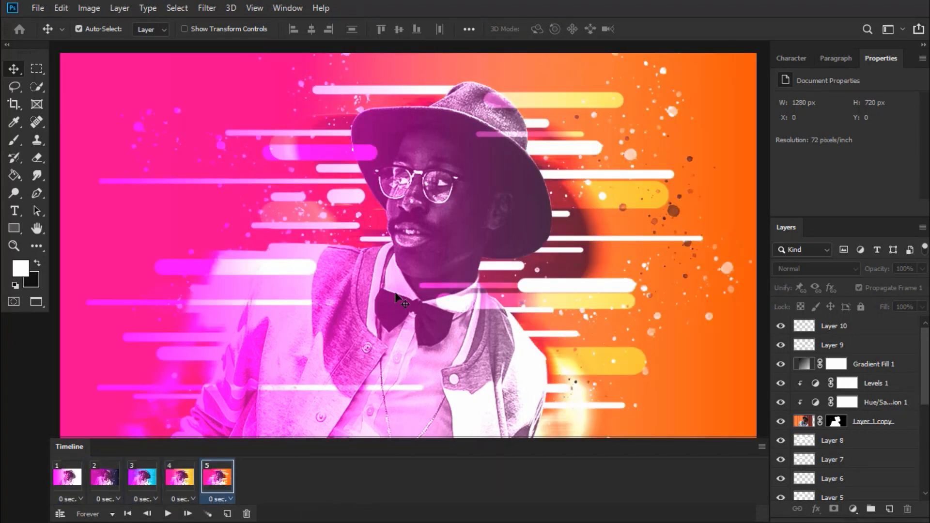
- Start a Save for Web (Legacy) export of the animation and set the file format to GIF
left_click(38, 8)
mouse_move(61, 7)
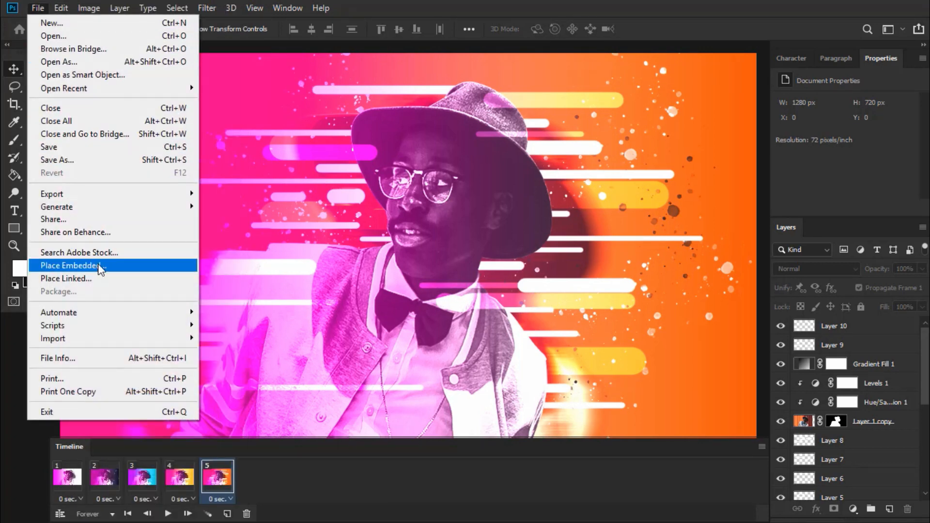
mouse_move(116, 196)
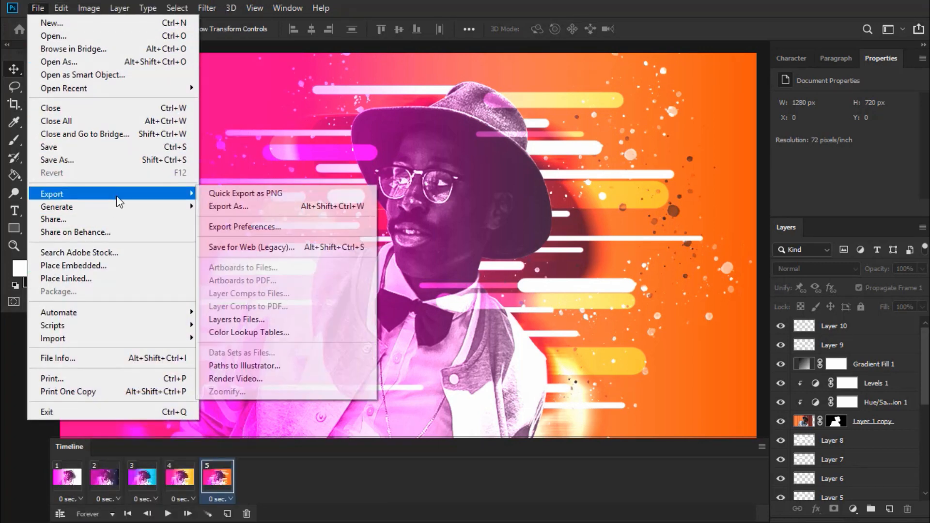
left_click(297, 247)
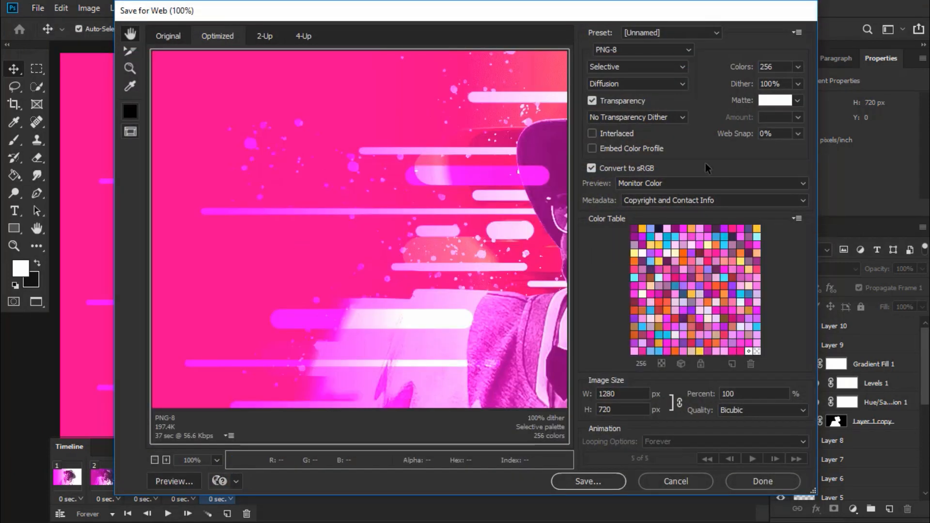
left_click(676, 50)
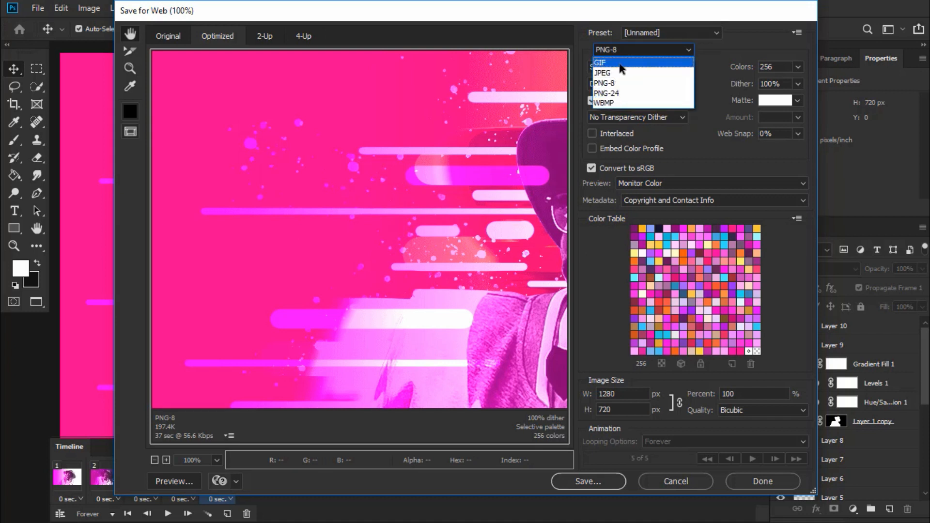
left_click(628, 64)
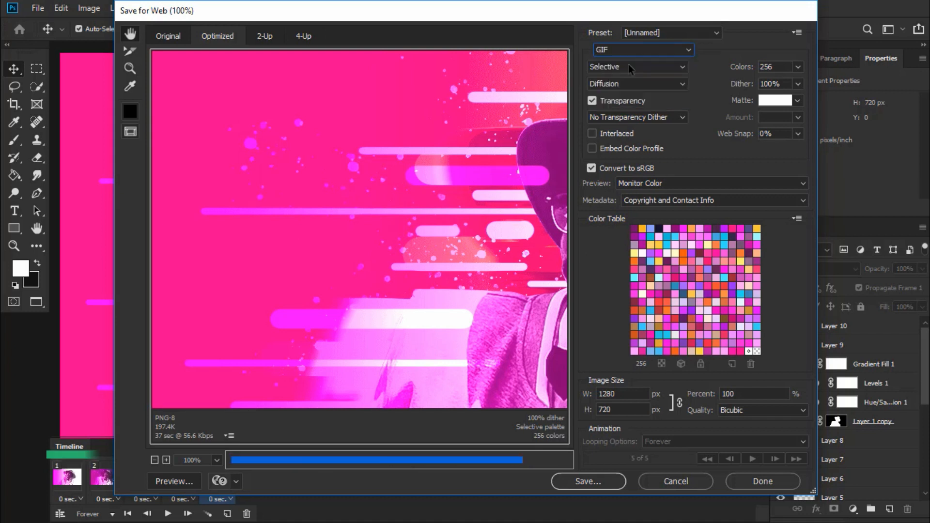
- Save the optimized animation to the Desktop under the file name new-gif
left_click(584, 485)
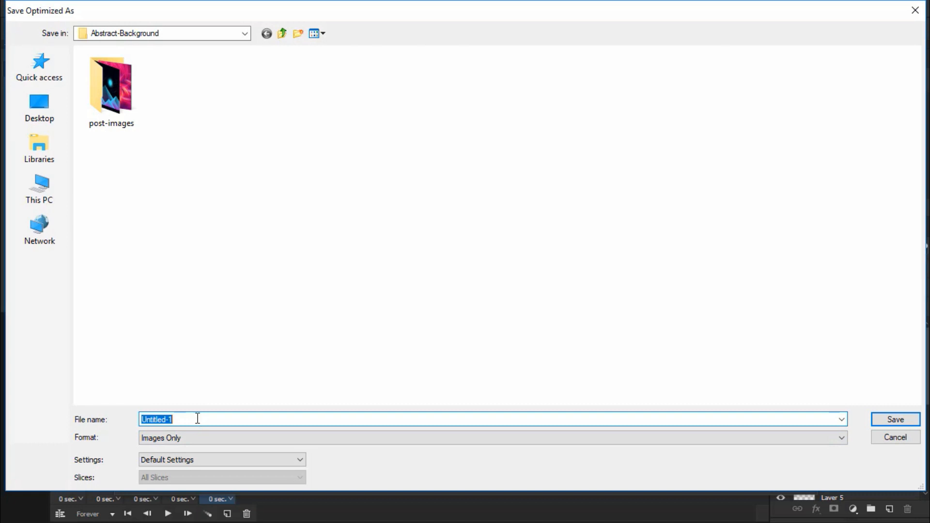
type("new-gif")
left_click(30, 108)
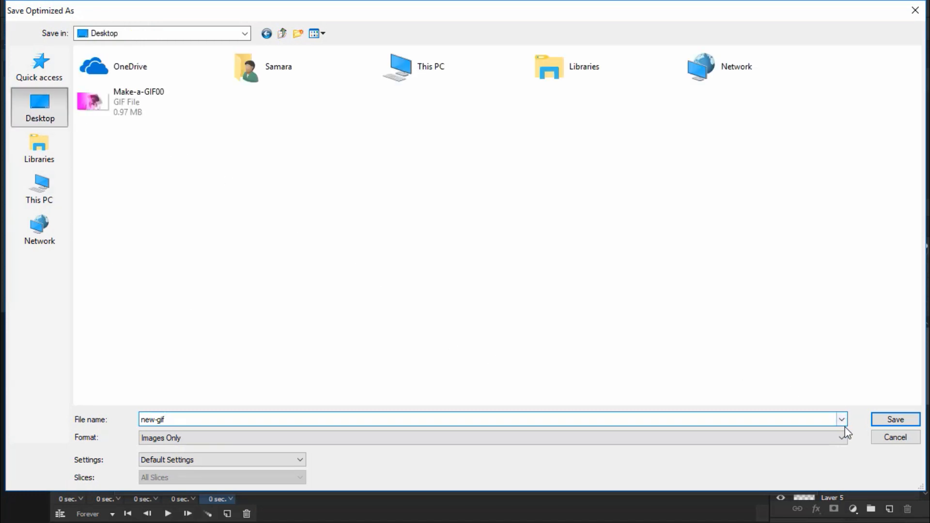
left_click(894, 419)
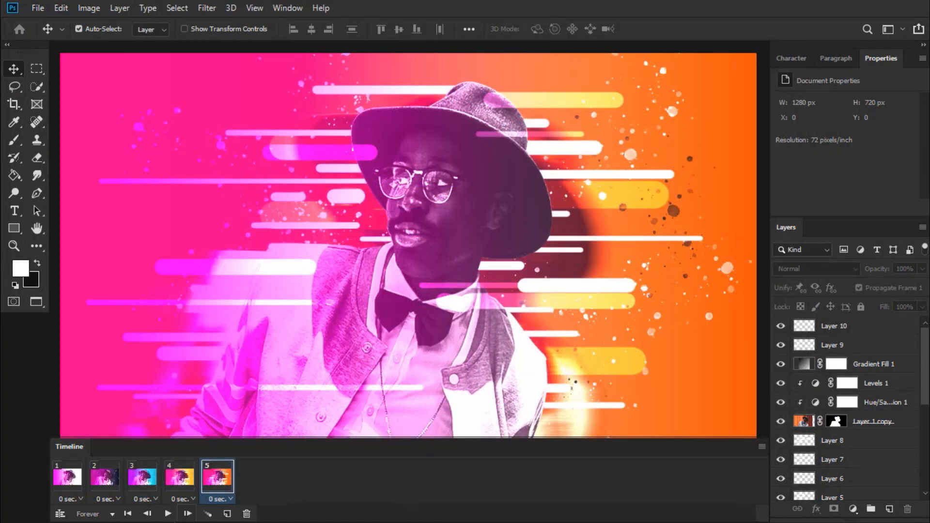
- Replay the frame animation on the canvas and stop the playback
left_click(168, 514)
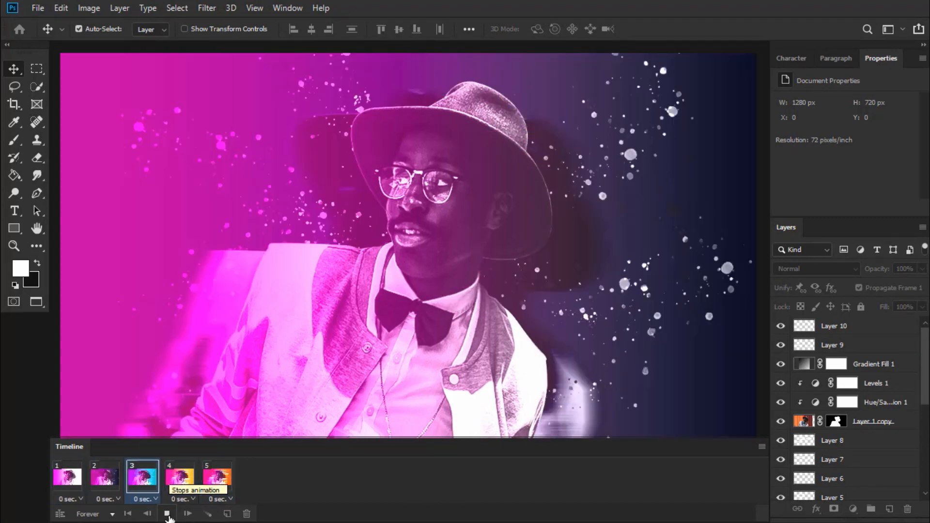
left_click(168, 514)
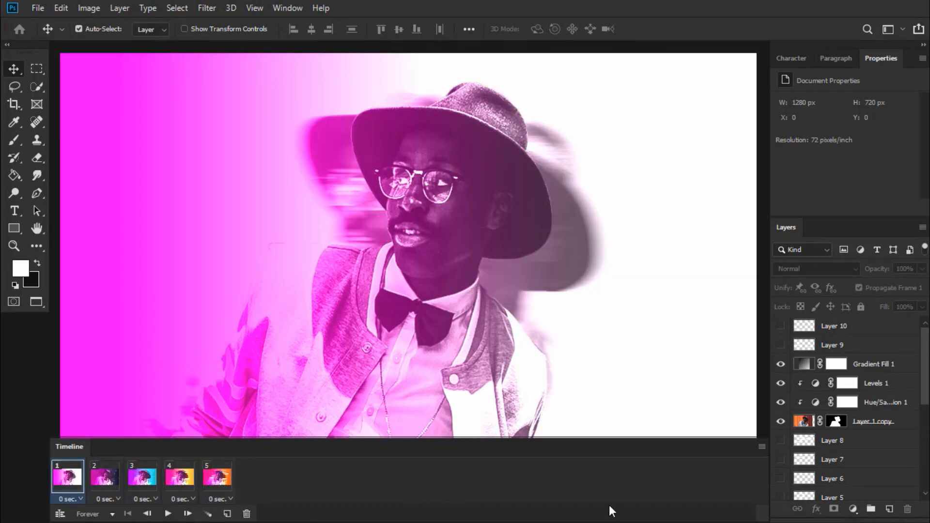